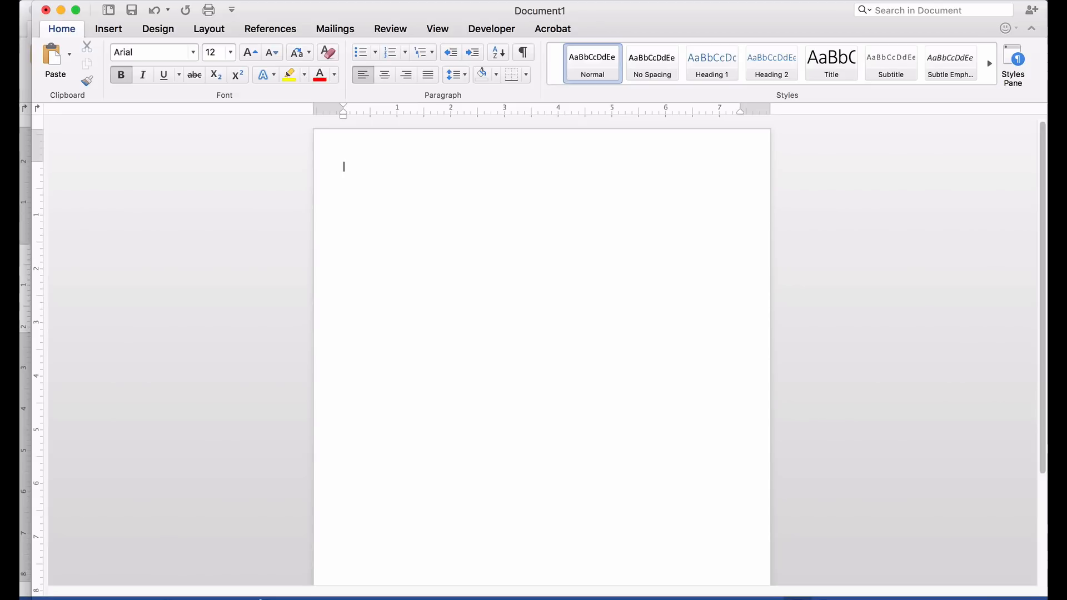
- Type the heading 'For Sale' and format it as Arial Bold
type("For Sale")
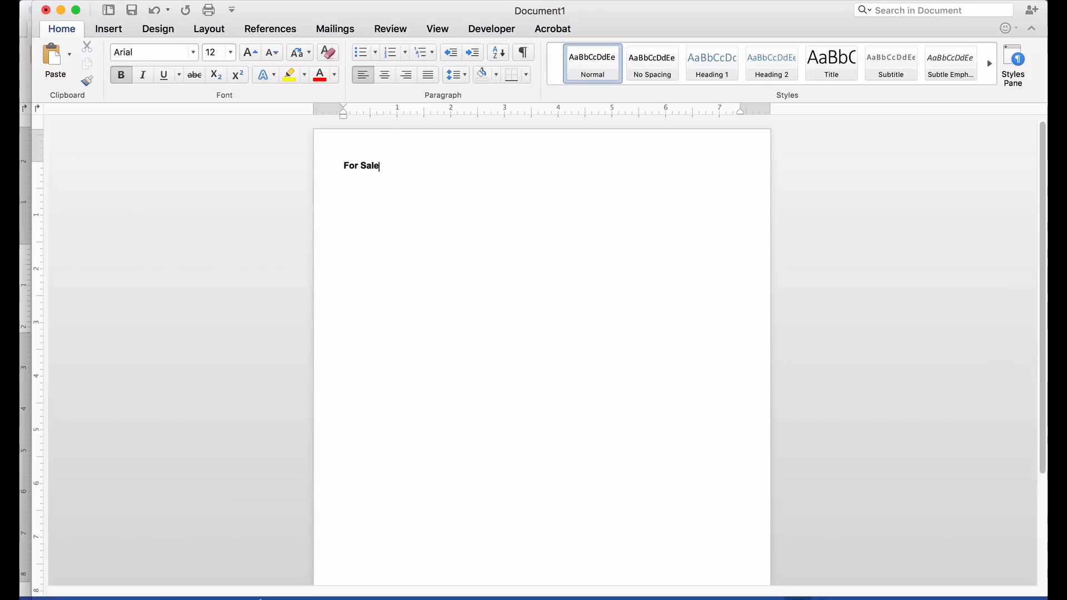
left_click(368, 161)
triple_click(369, 162)
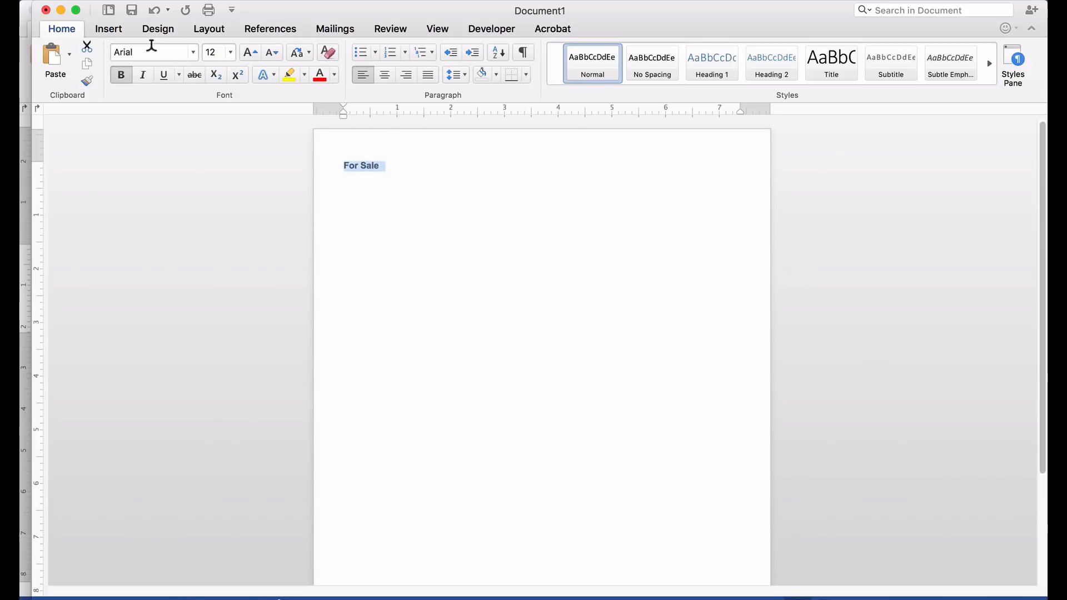
left_click(193, 51)
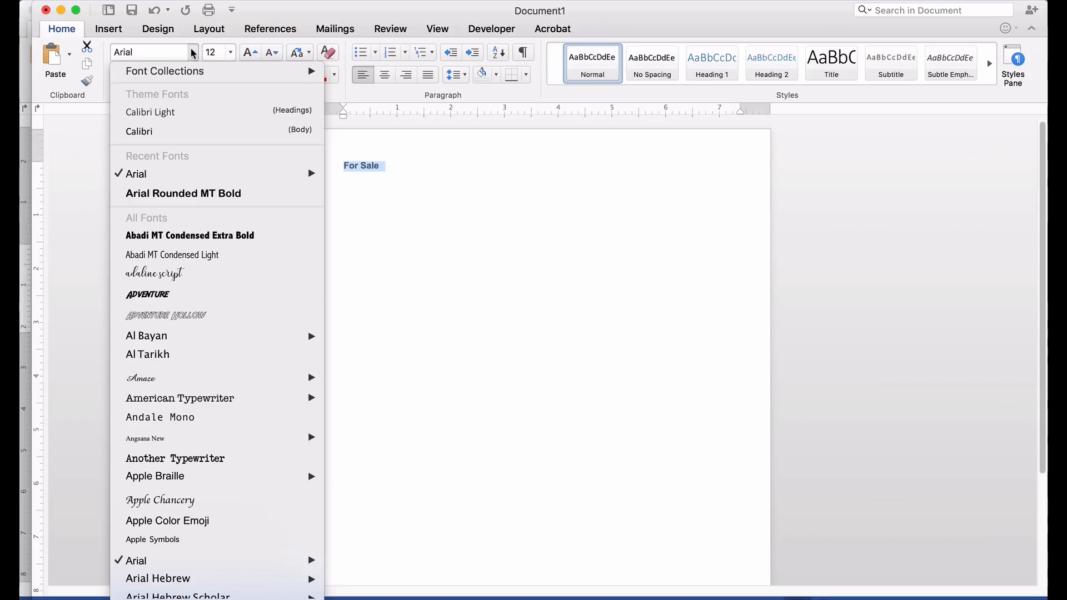
mouse_move(155, 175)
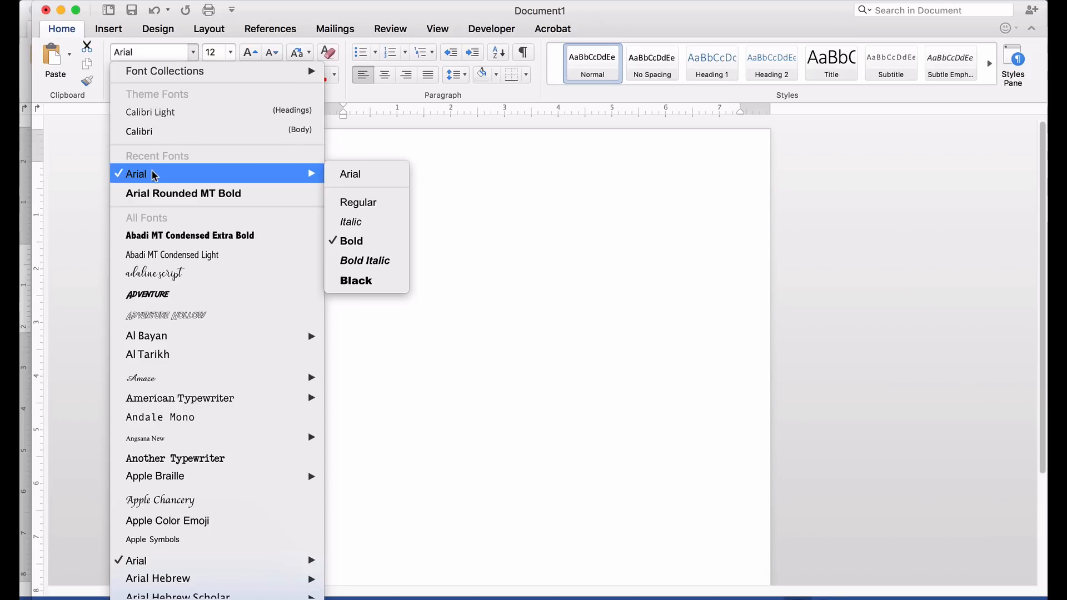
left_click(358, 242)
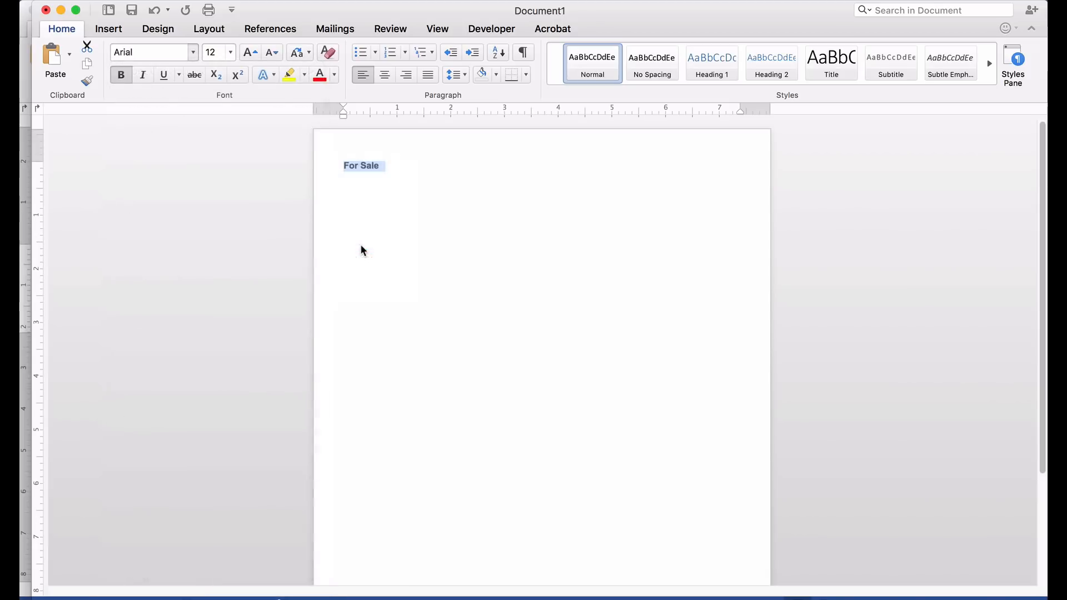
- Enlarge the heading to 100 pt and start a new line below it
left_click(231, 54)
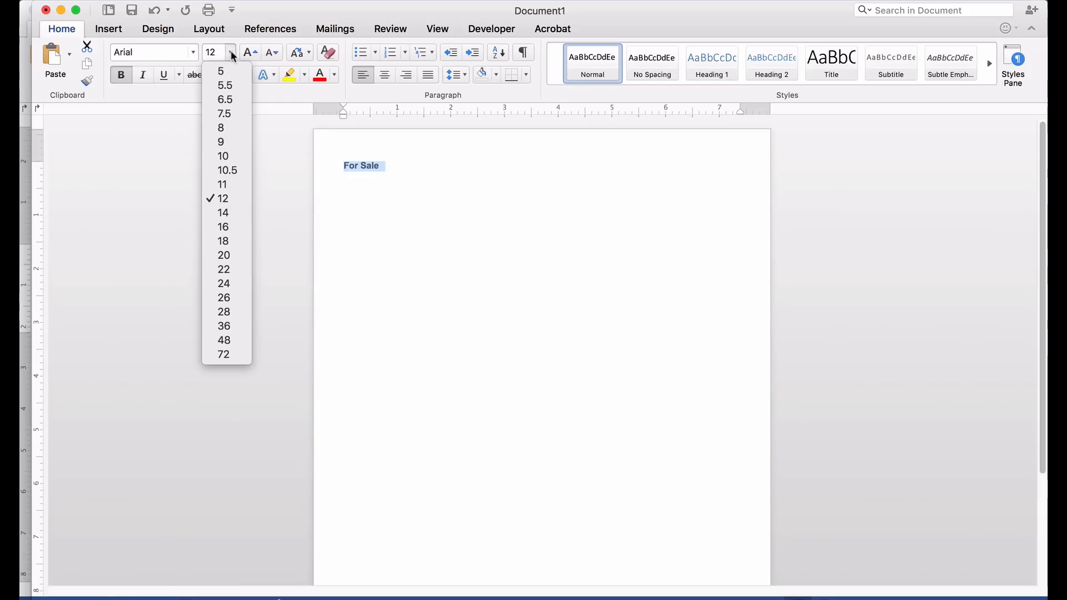
left_click(218, 354)
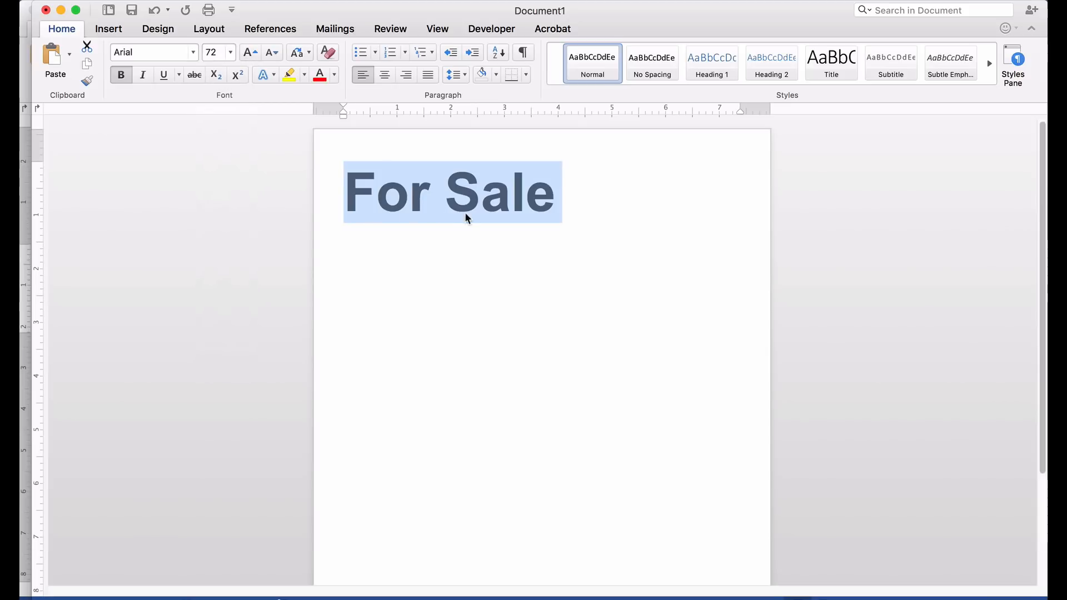
left_click(219, 49)
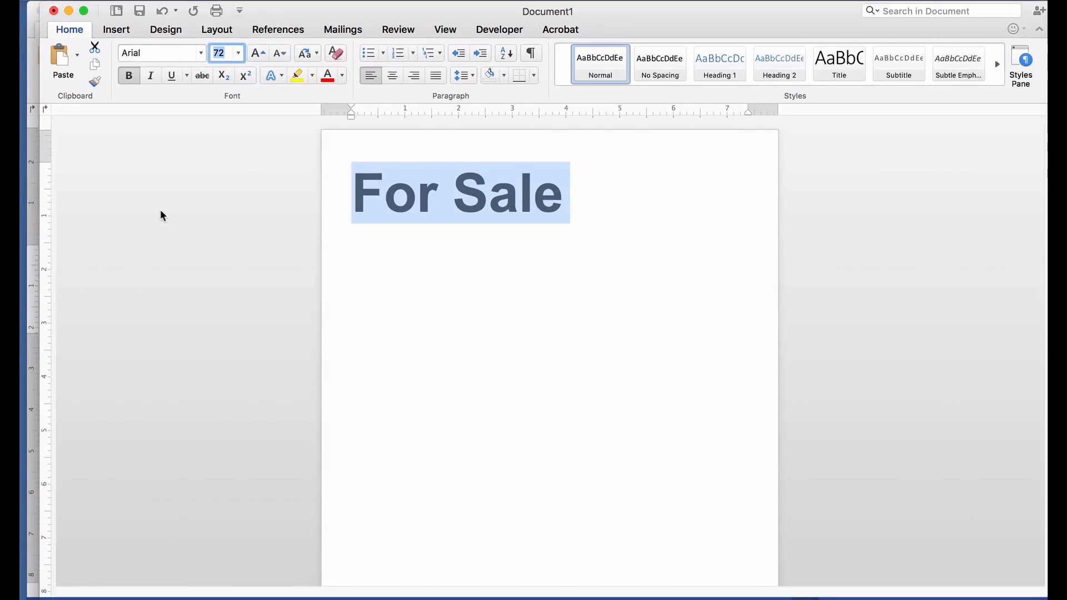
type("100")
key("Return")
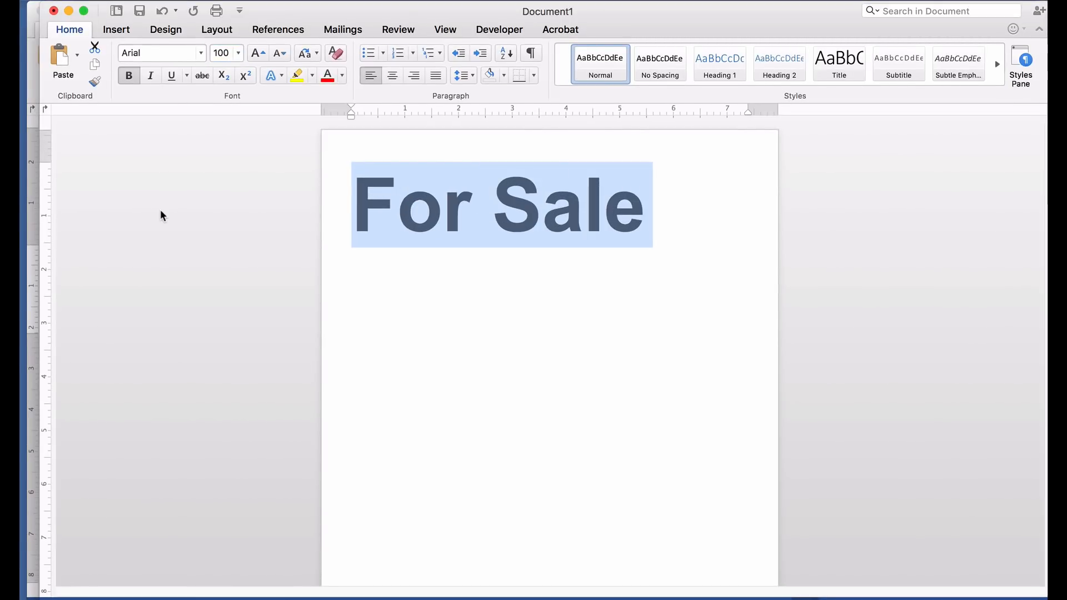
left_click(675, 208)
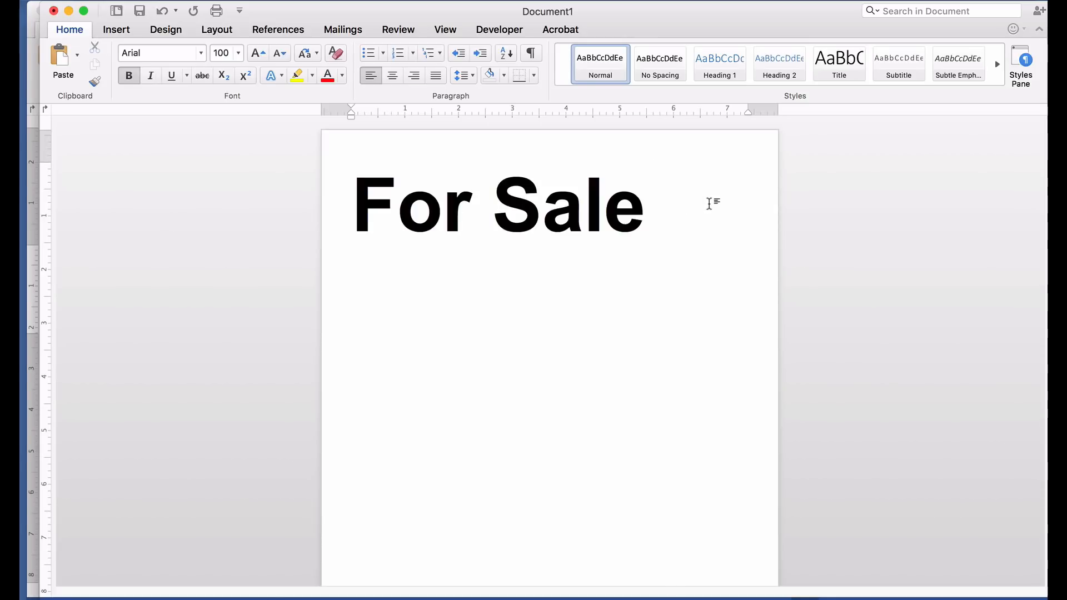
left_click(422, 270)
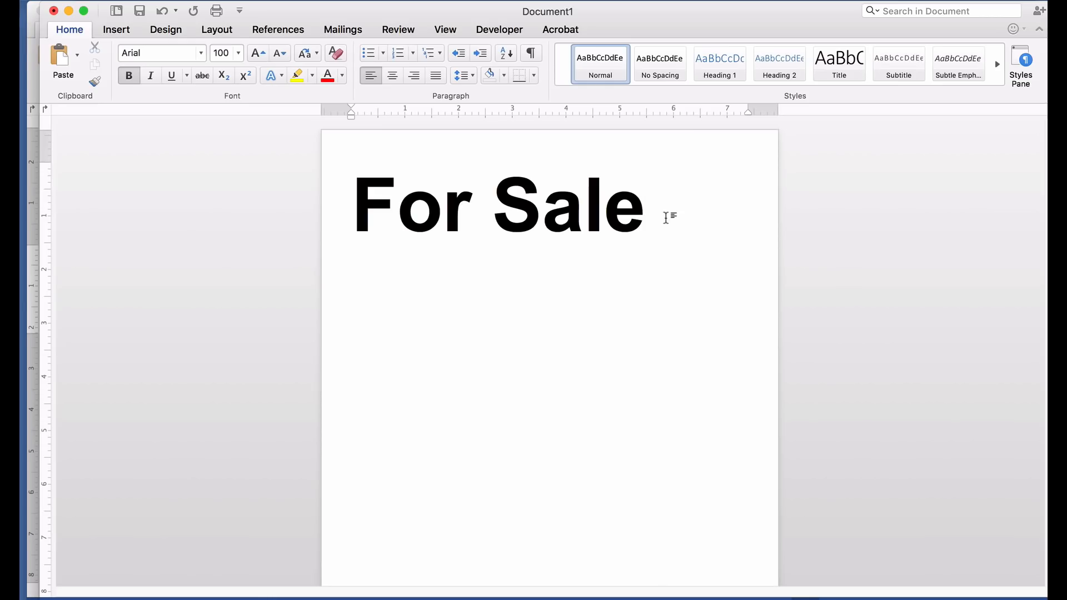
key("Return")
- At 14 pt, paste the lines '1999 Ford Escort', '72,000 Miles' and 'One Owner'
left_click(239, 53)
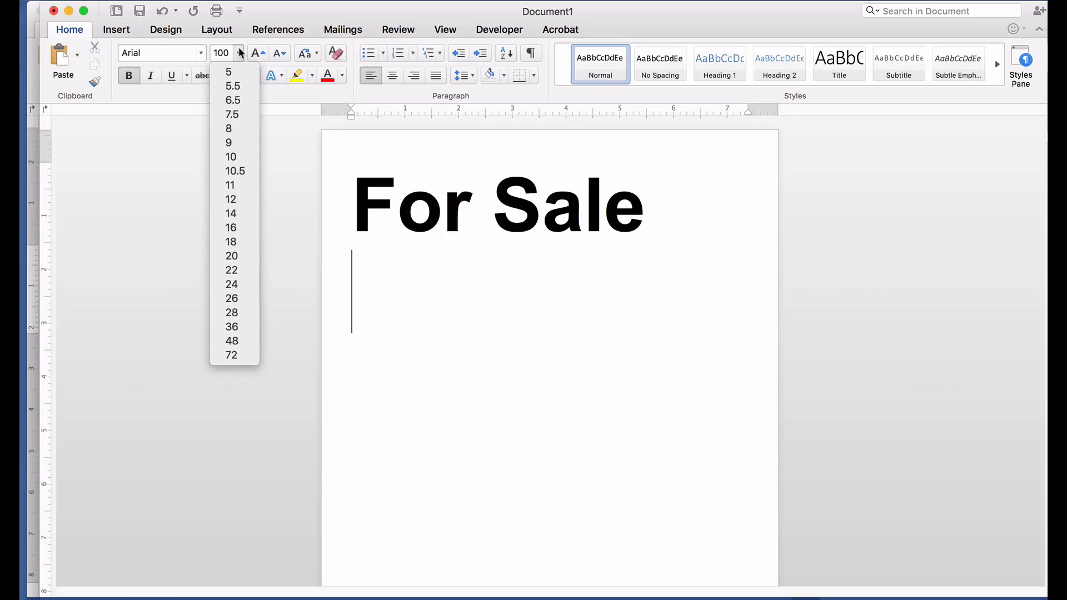
left_click(240, 214)
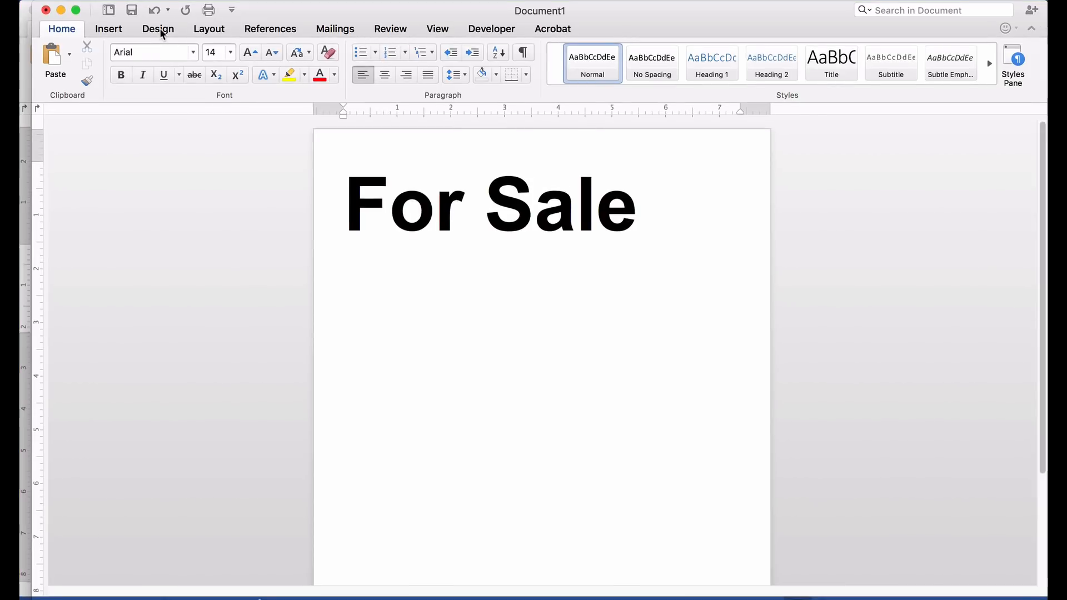
type("1999 Ford Escort 72,000 Miles One Owner")
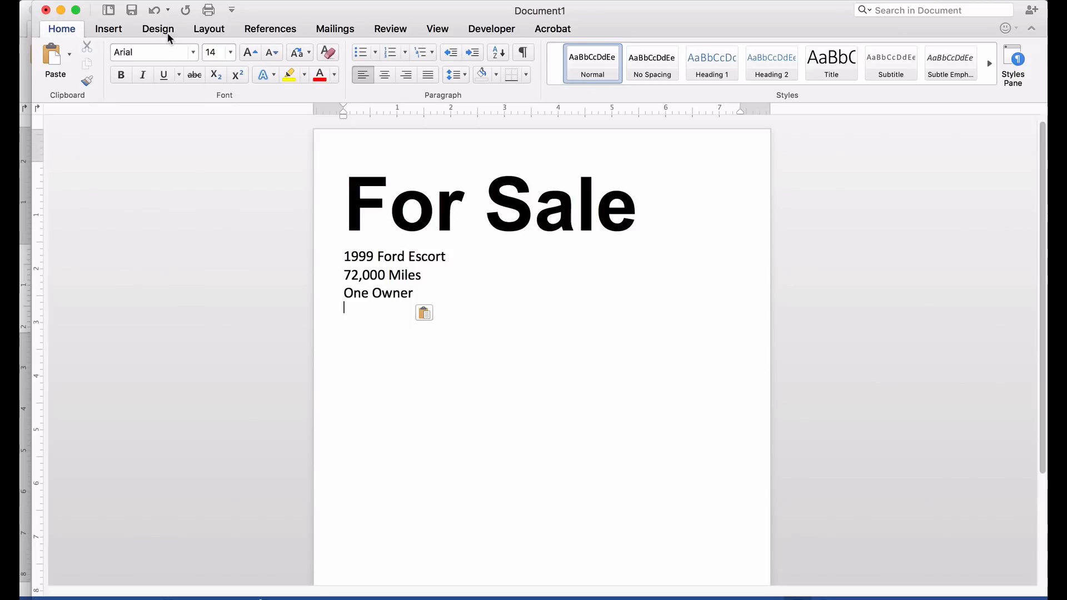
- Insert front view 1.jpg from the cars for sale folder below the car details
left_click(116, 29)
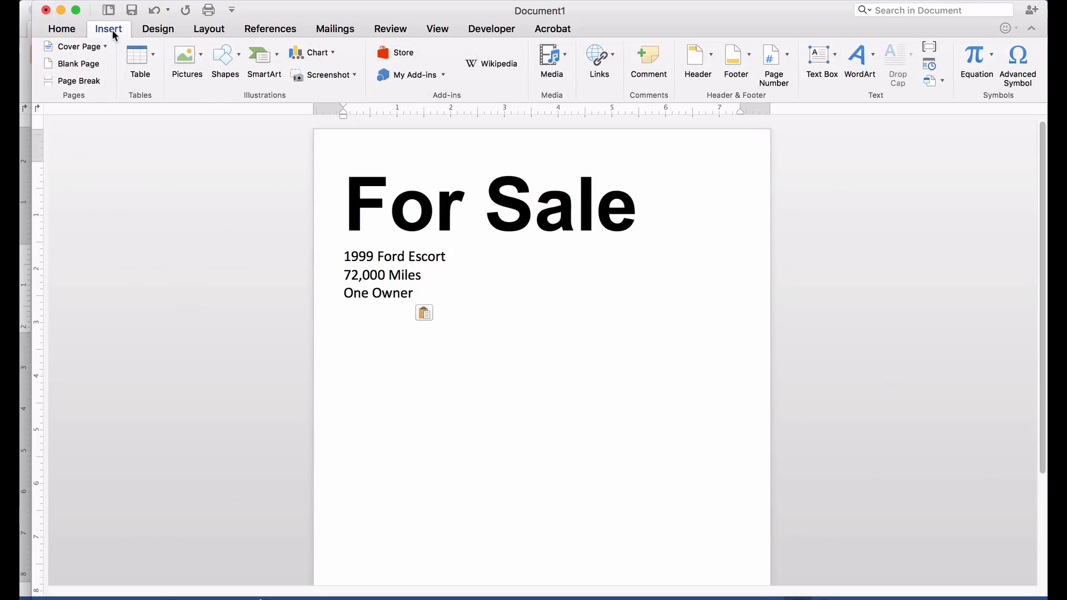
left_click(181, 59)
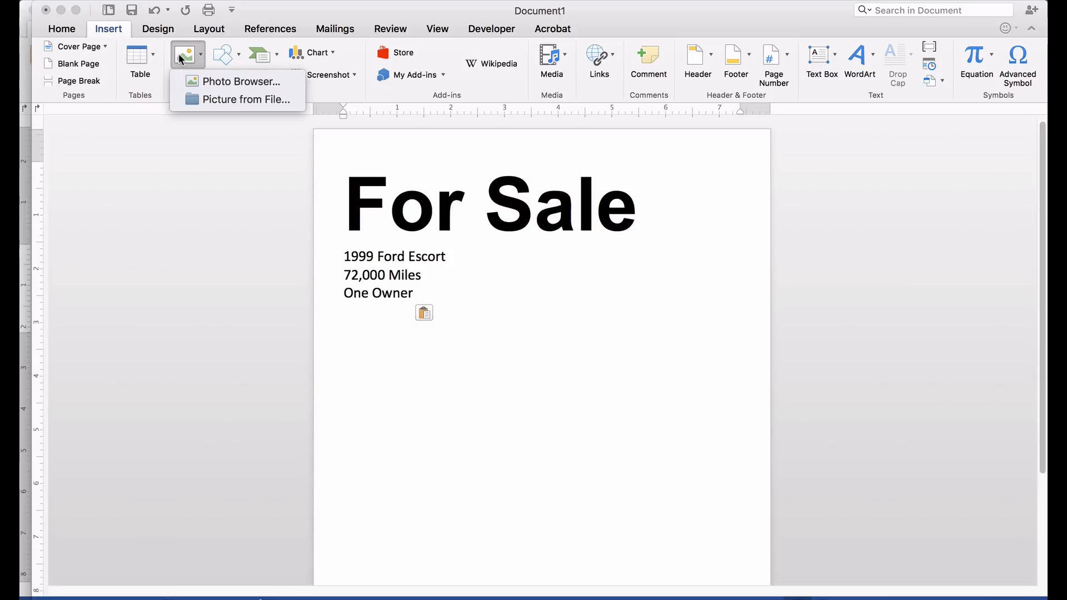
left_click(199, 99)
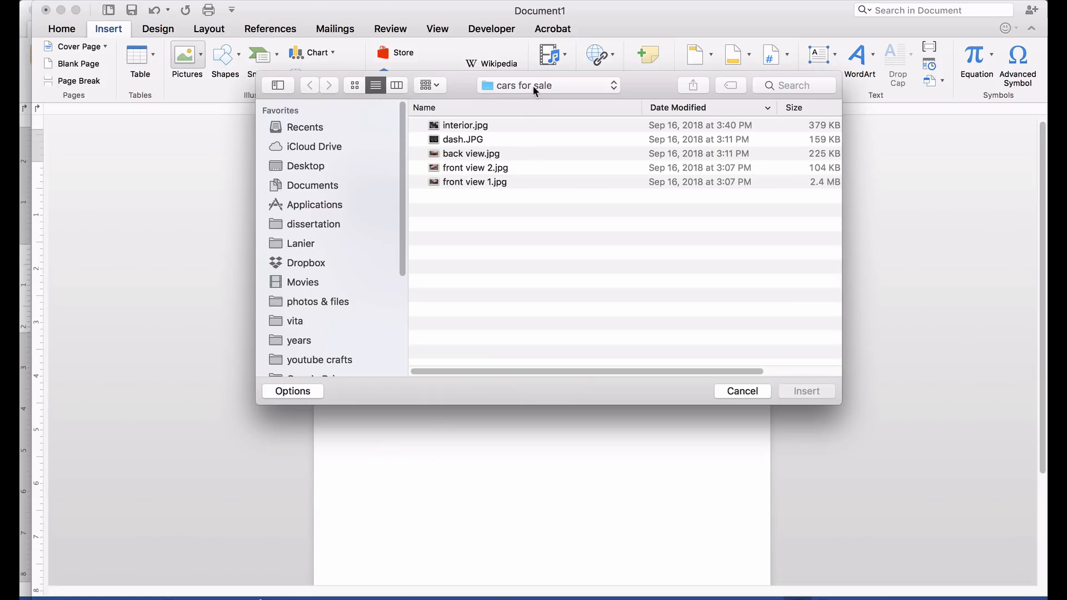
left_click(497, 85)
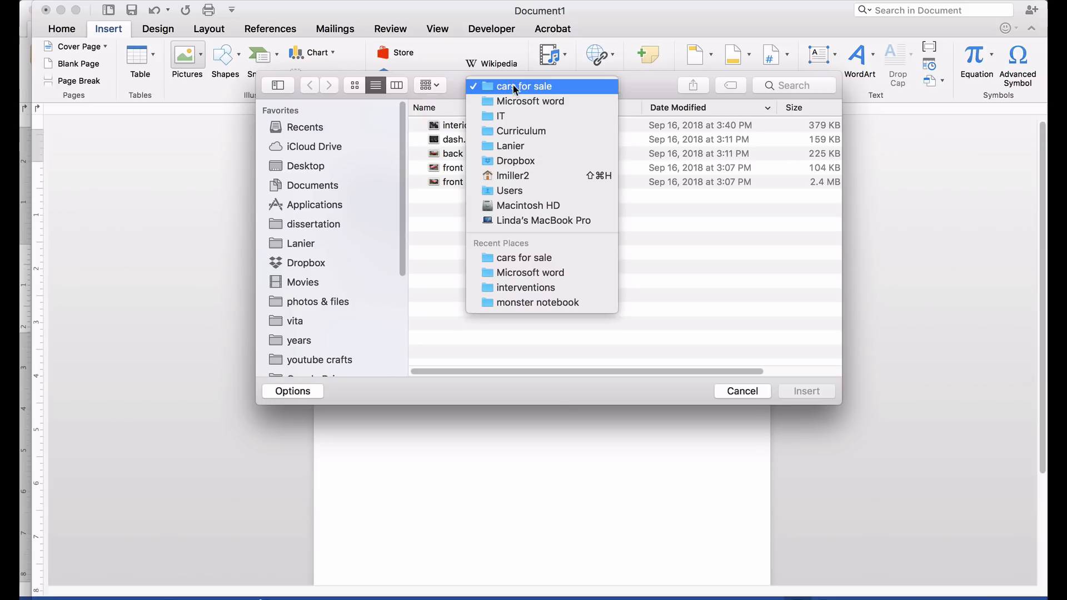
left_click(585, 84)
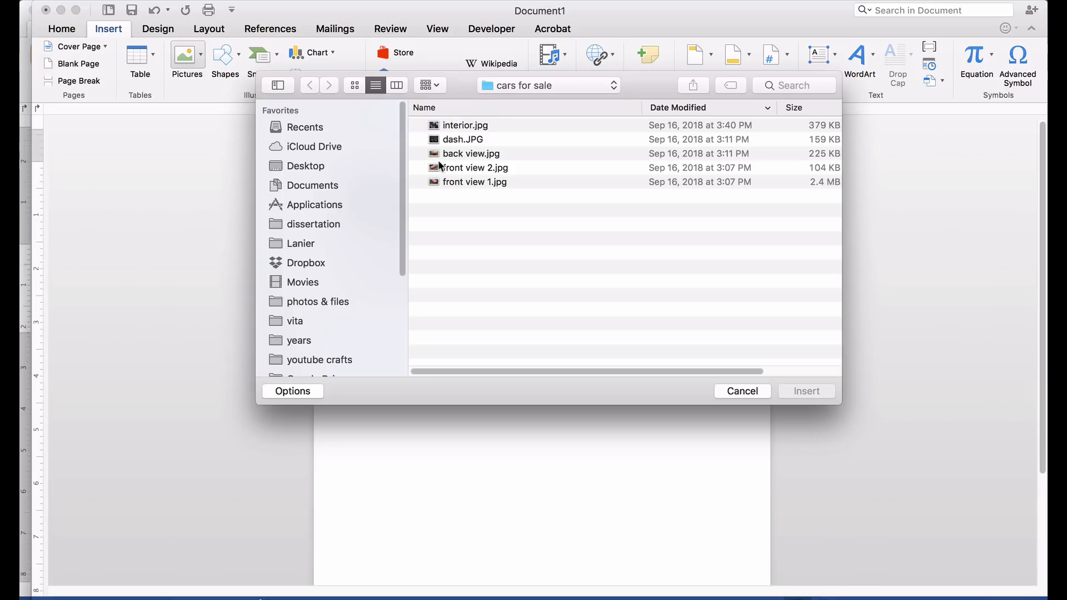
left_click(466, 181)
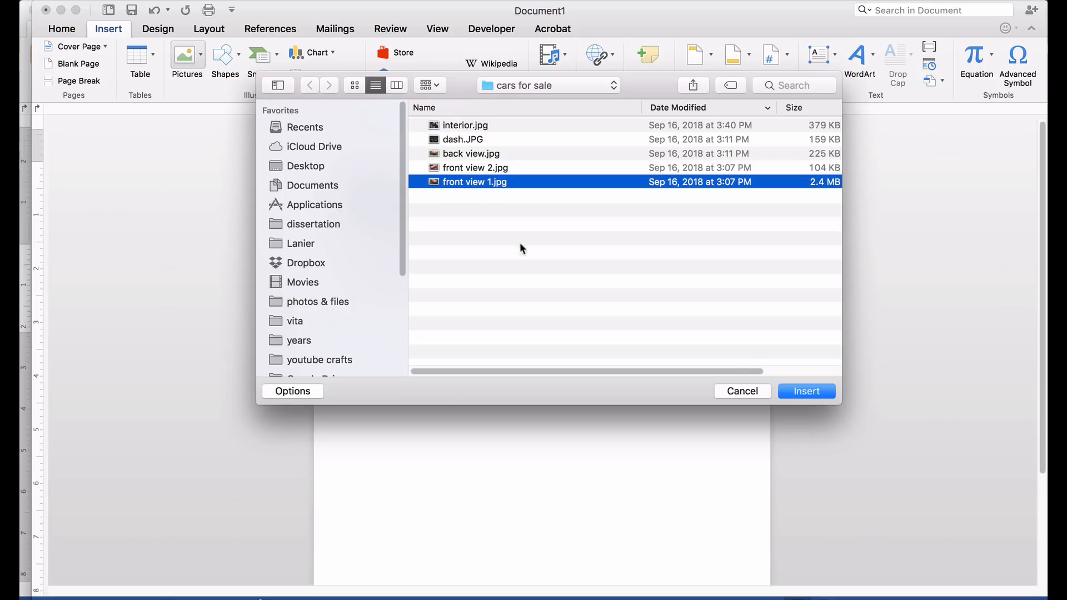
left_click(790, 397)
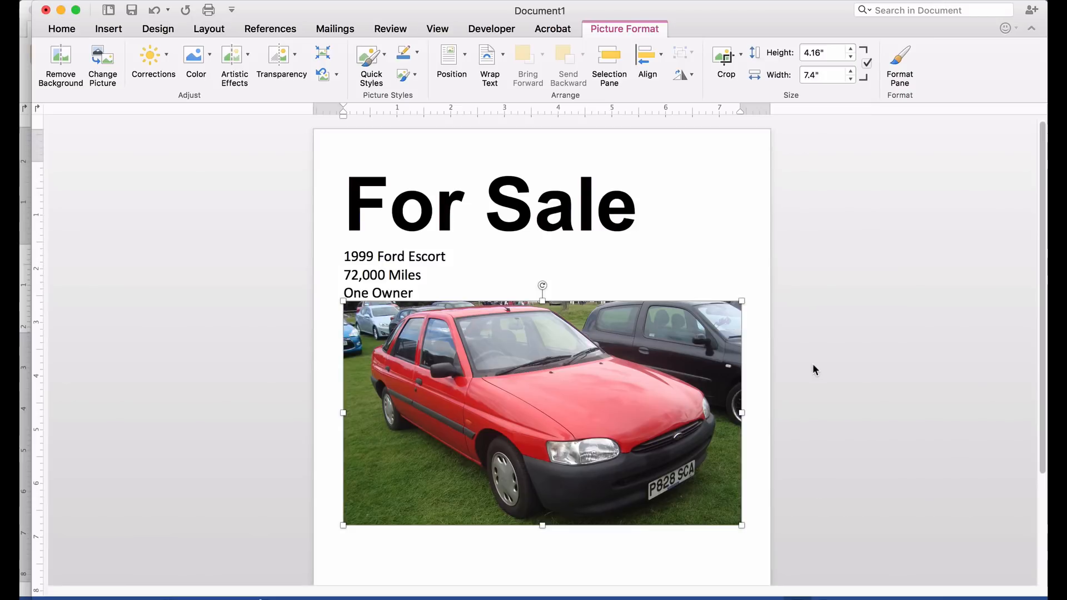
left_click(345, 536)
- Insert the front view 2.jpg photo below the main picture
left_click(105, 30)
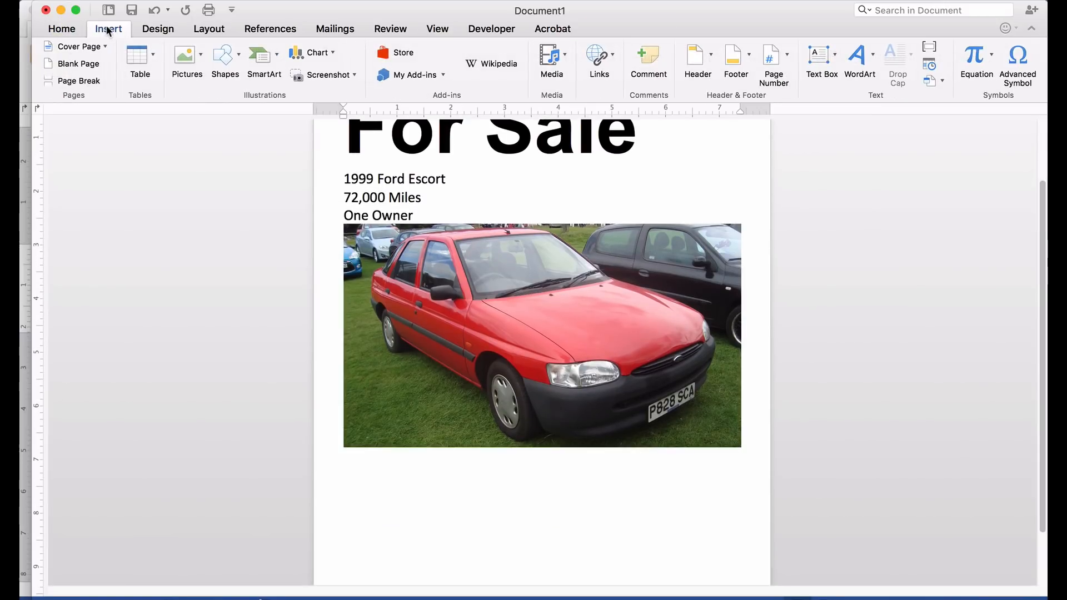
left_click(183, 57)
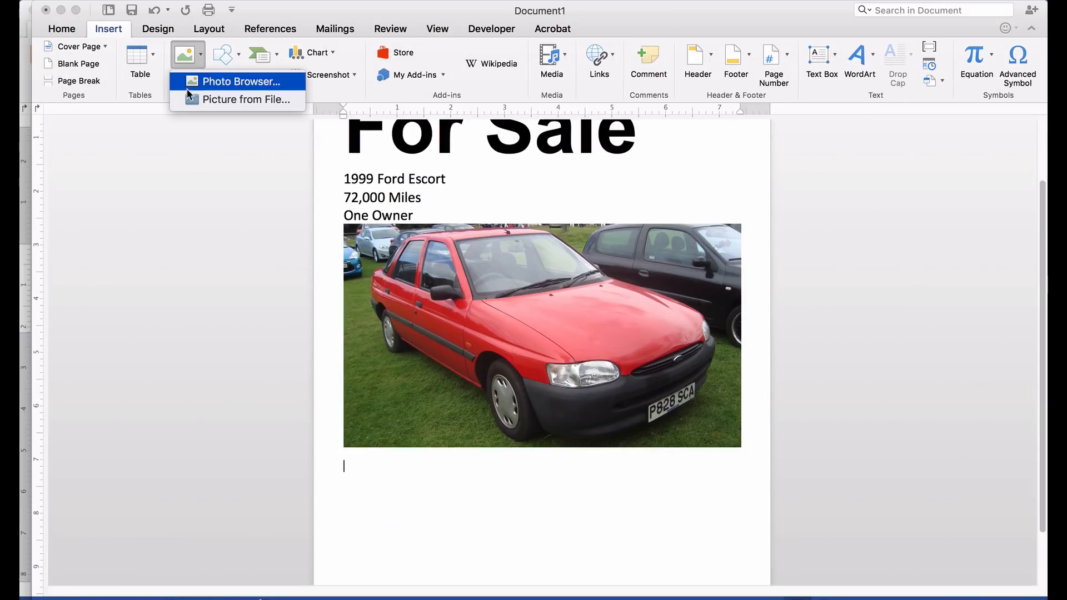
left_click(206, 99)
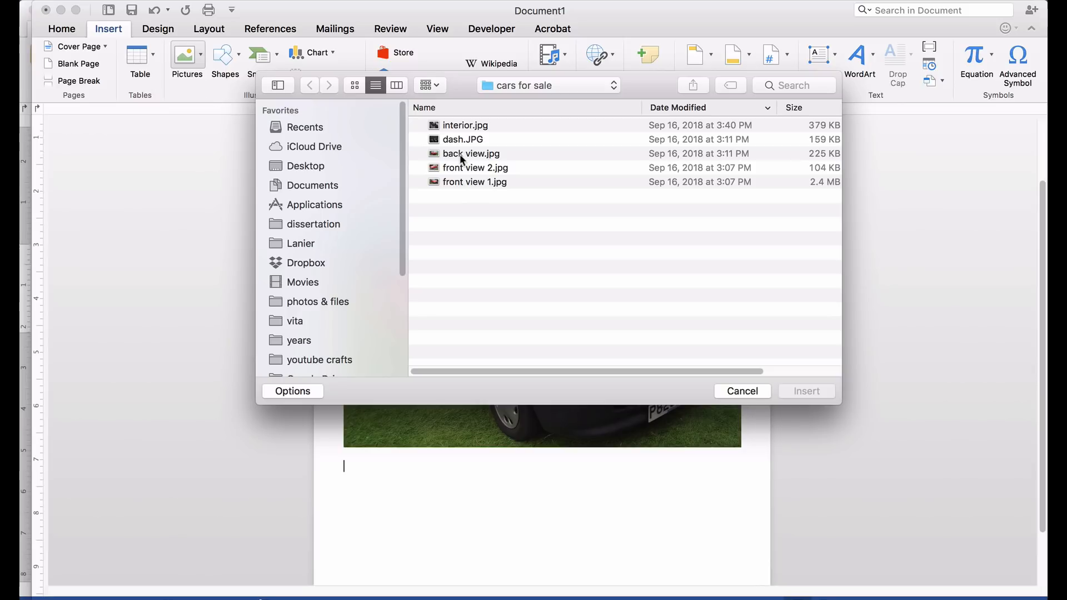
left_click(470, 167)
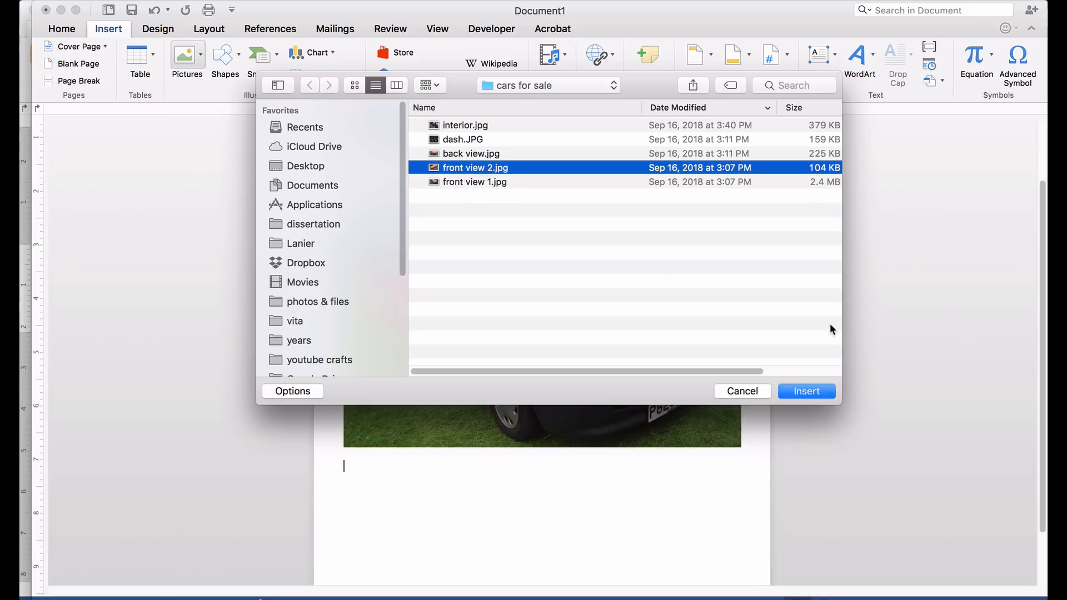
left_click(811, 392)
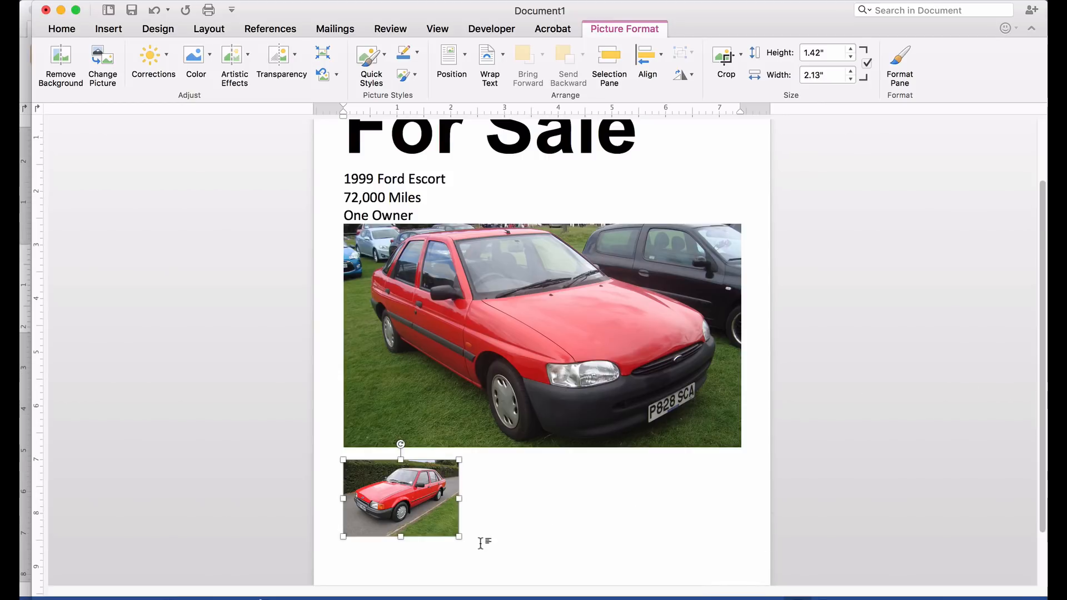
- Insert the back view.jpg photo into the flyer
left_click(106, 28)
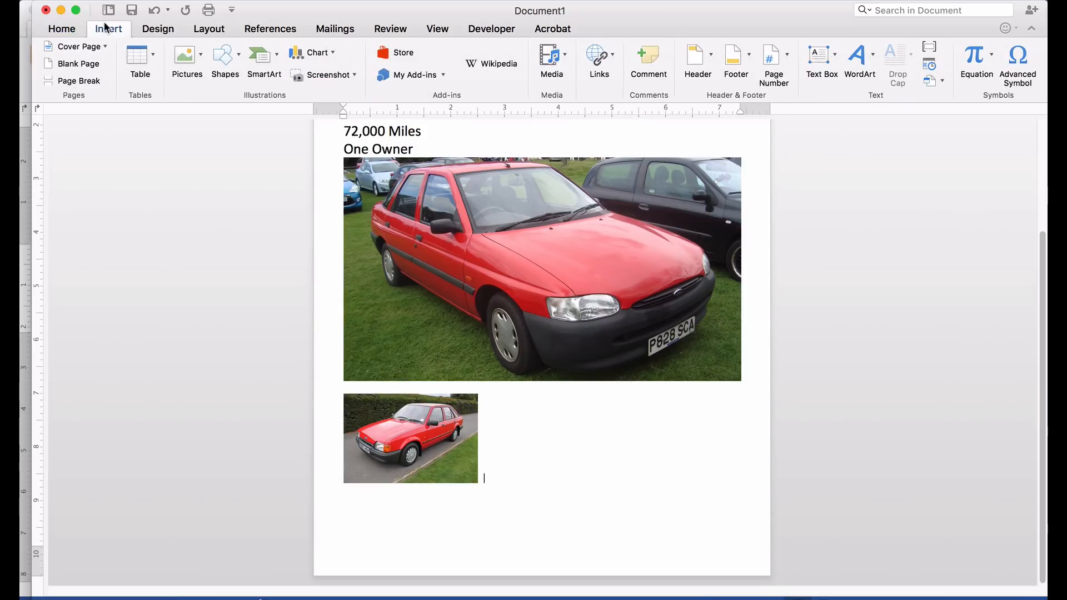
left_click(187, 54)
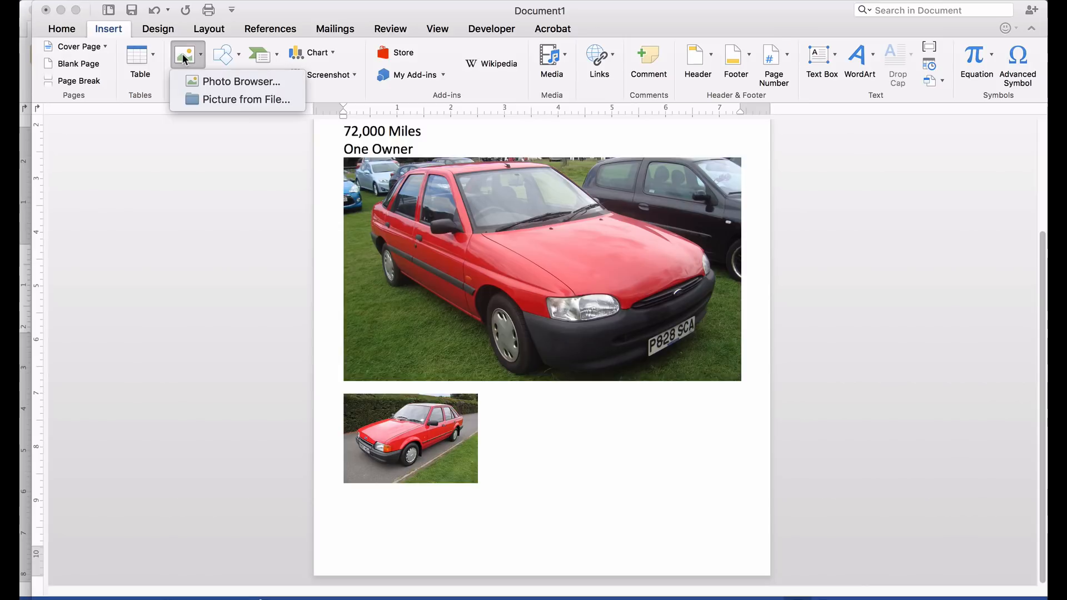
left_click(199, 99)
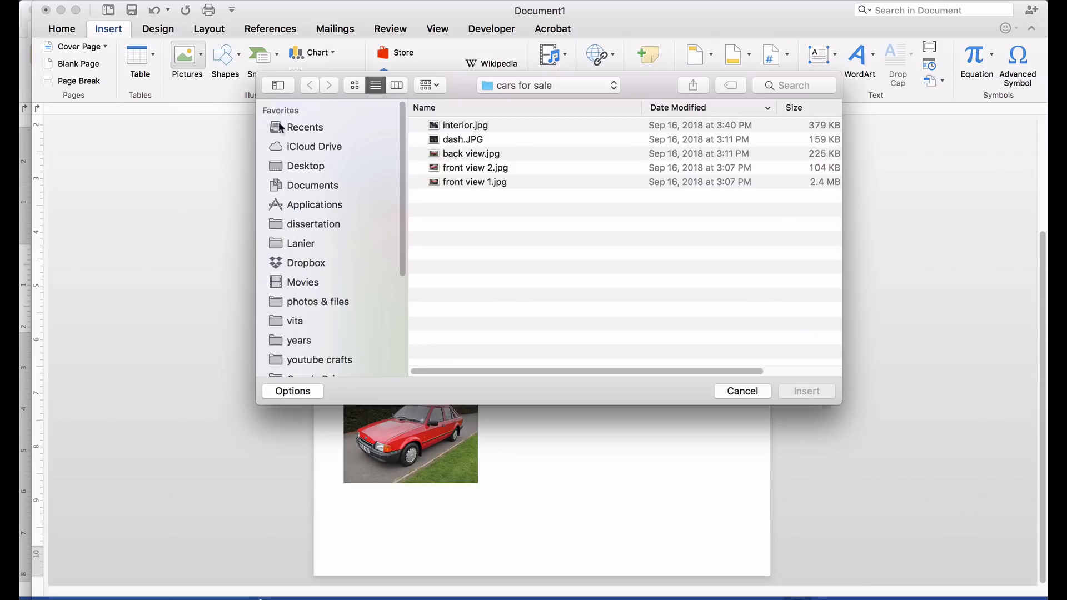
left_click(472, 153)
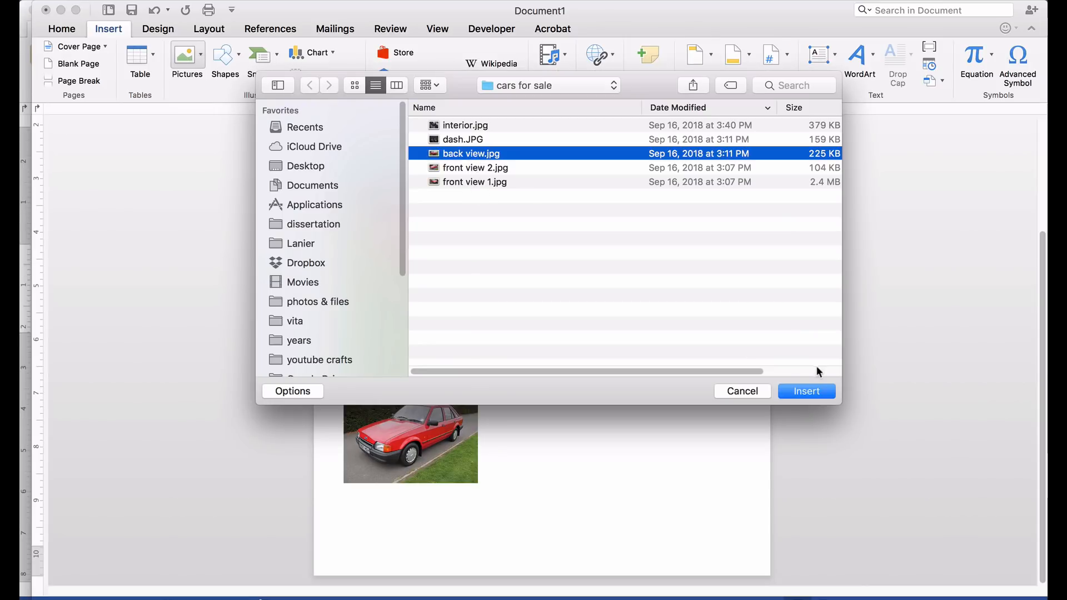
left_click(816, 391)
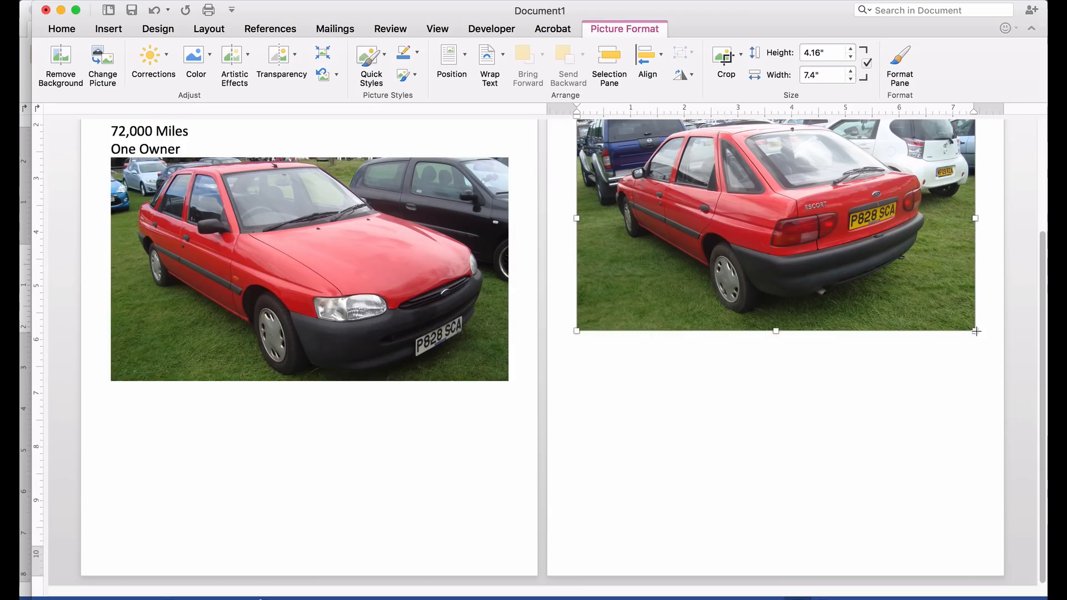
- Try resizing the back-view photo with its corner and side handles
left_click_drag(976, 331, 915, 312)
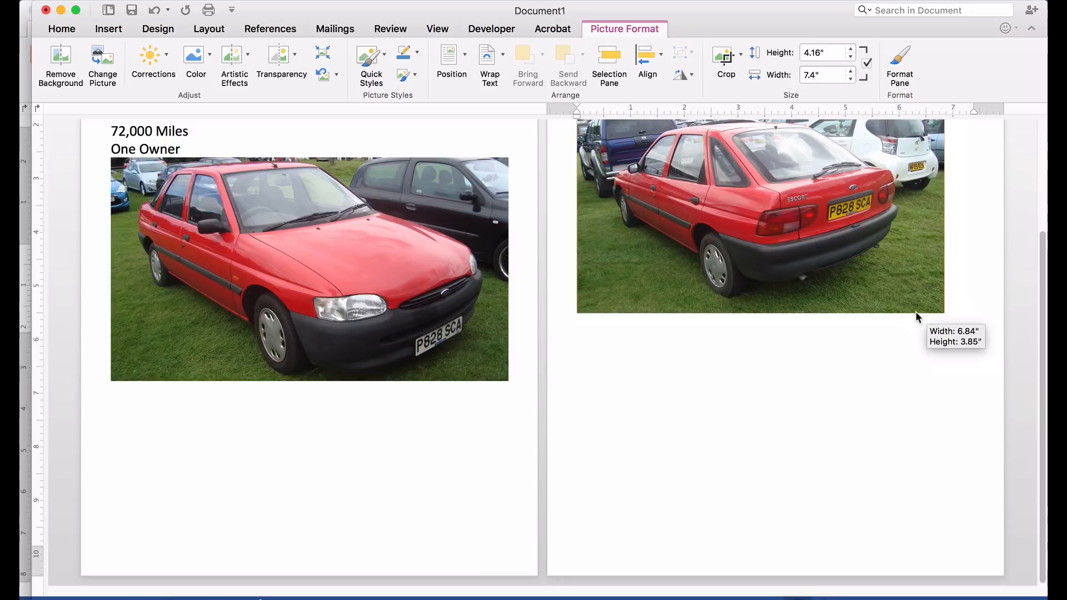
left_click_drag(915, 312, 915, 312)
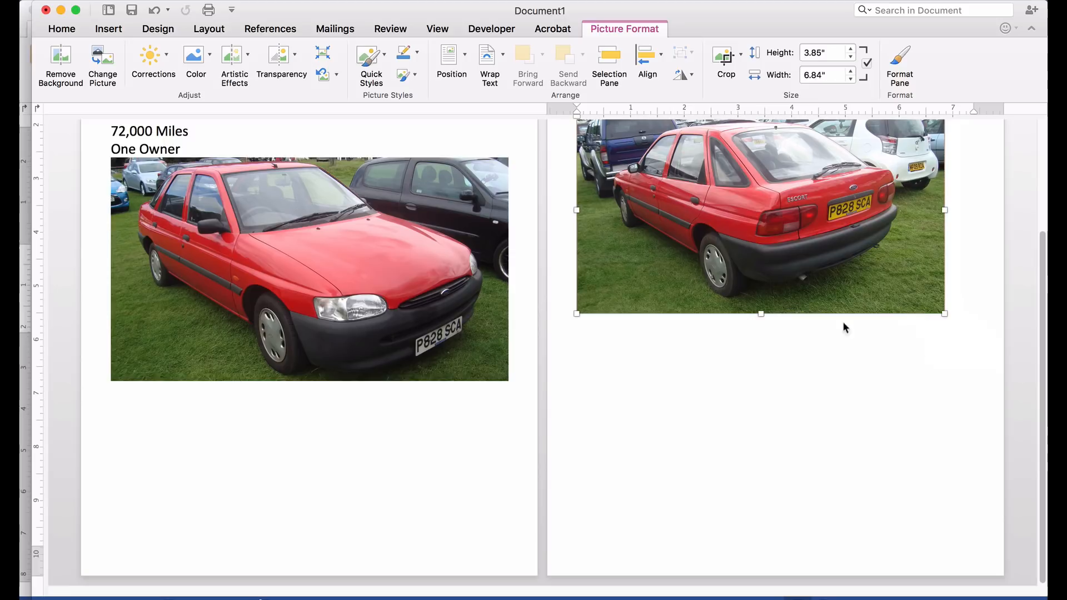
scroll(776, 376, "up", 5)
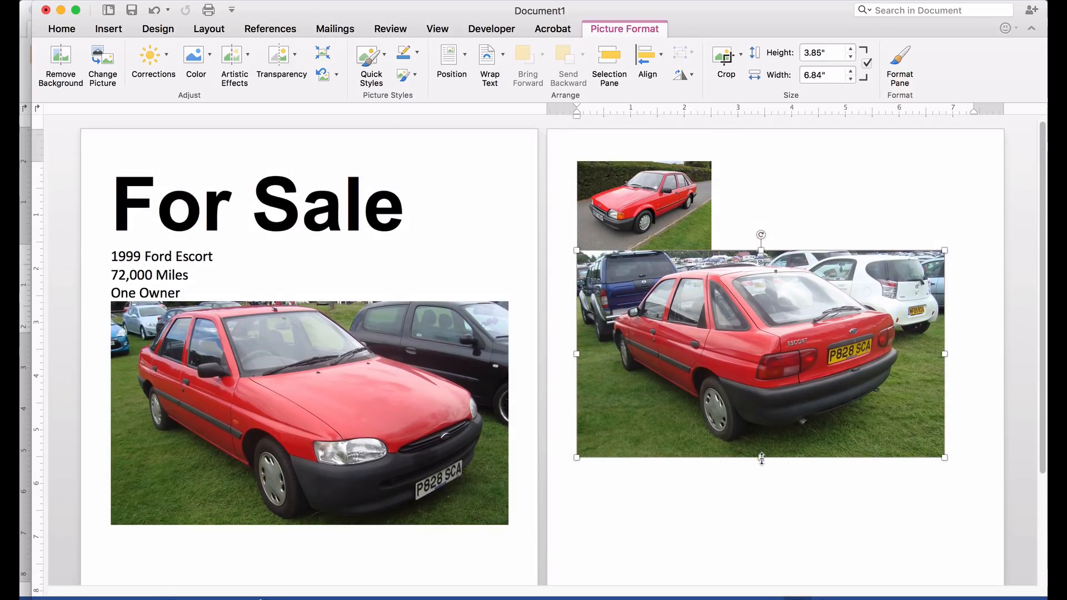
mouse_move(760, 458)
left_mouse_down()
mouse_move(767, 345)
mouse_move(754, 463)
left_mouse_up()
left_click_drag(945, 357, 778, 312)
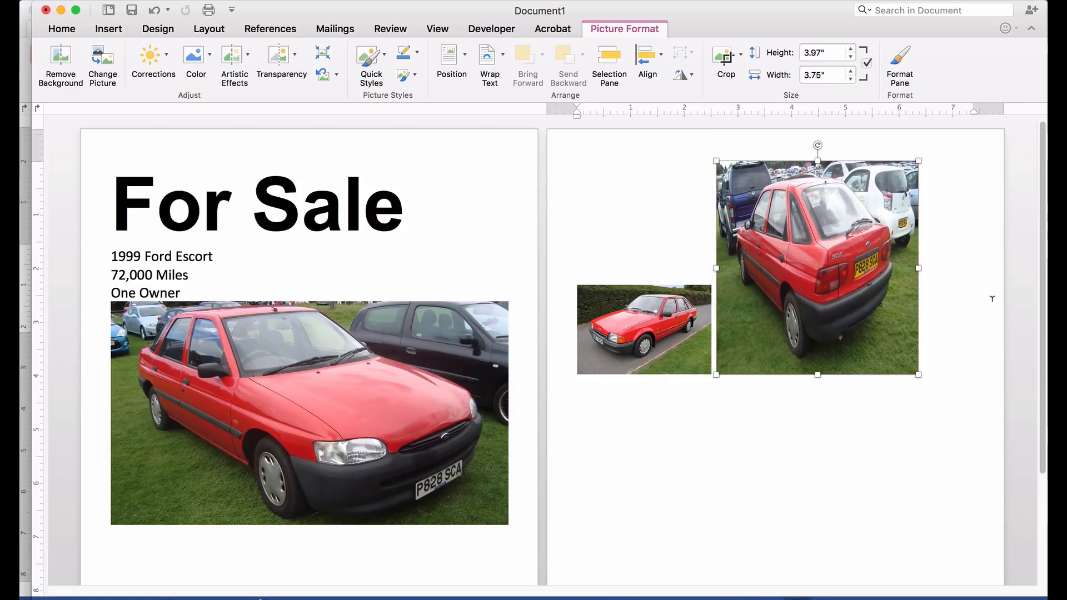
- Undo the bad resizes and shrink the back-view photo to about 1.67 × 2.97 inches
left_click(168, 10)
left_click(169, 10)
left_click(155, 10)
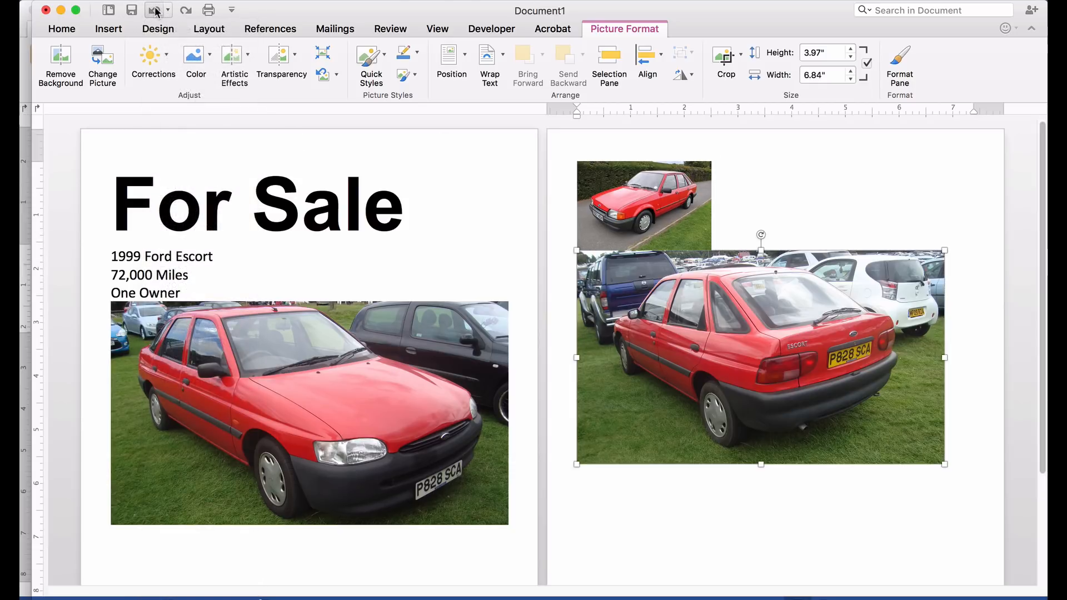
left_click(155, 10)
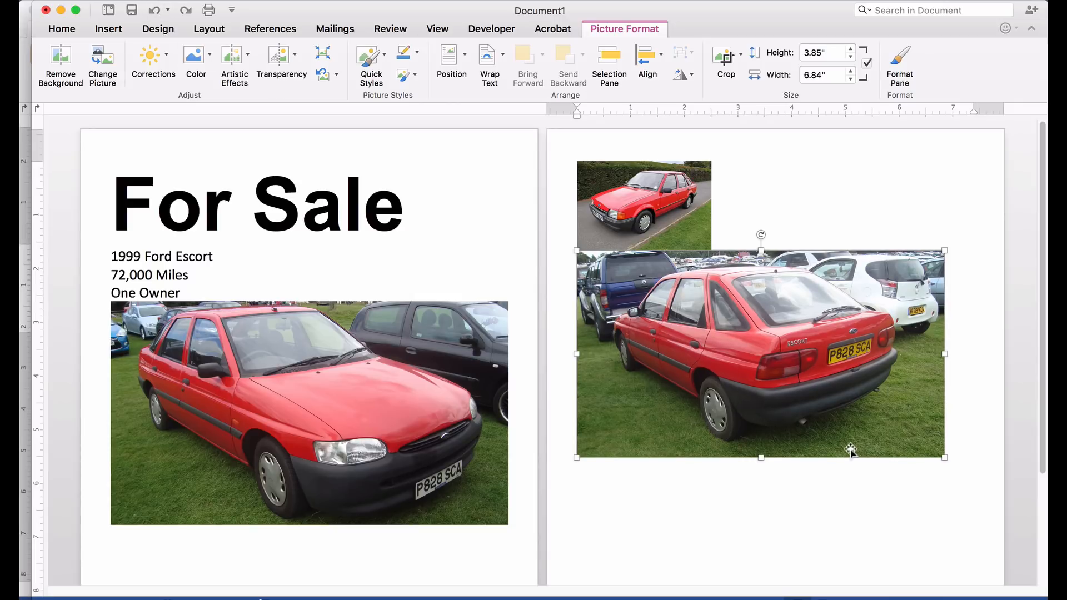
left_click_drag(940, 455, 735, 323)
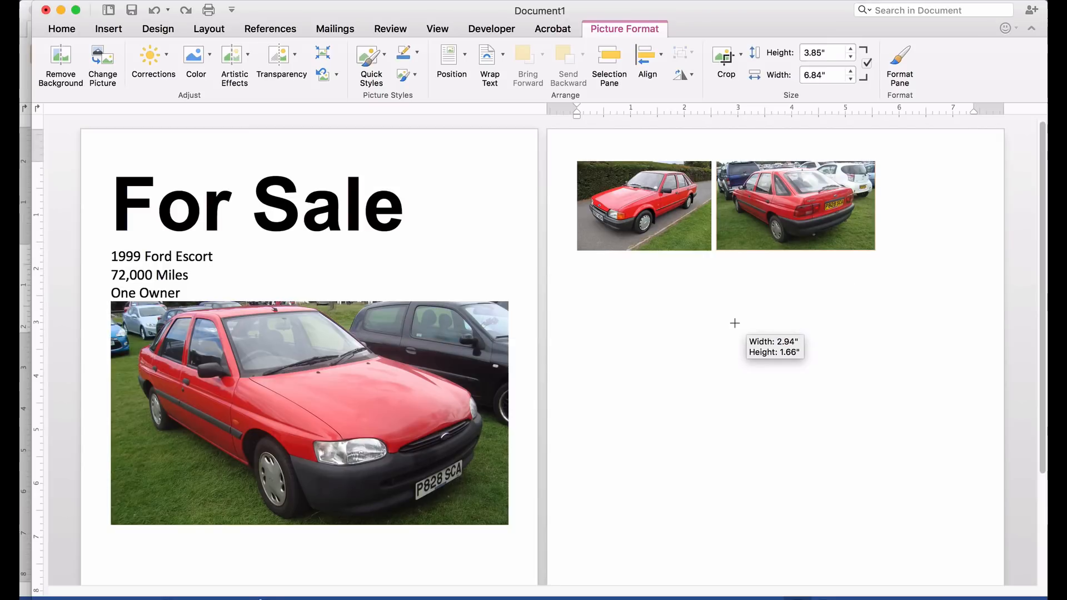
mouse_move(735, 323)
left_mouse_down()
mouse_move(724, 315)
mouse_move(746, 326)
mouse_move(736, 324)
left_mouse_up()
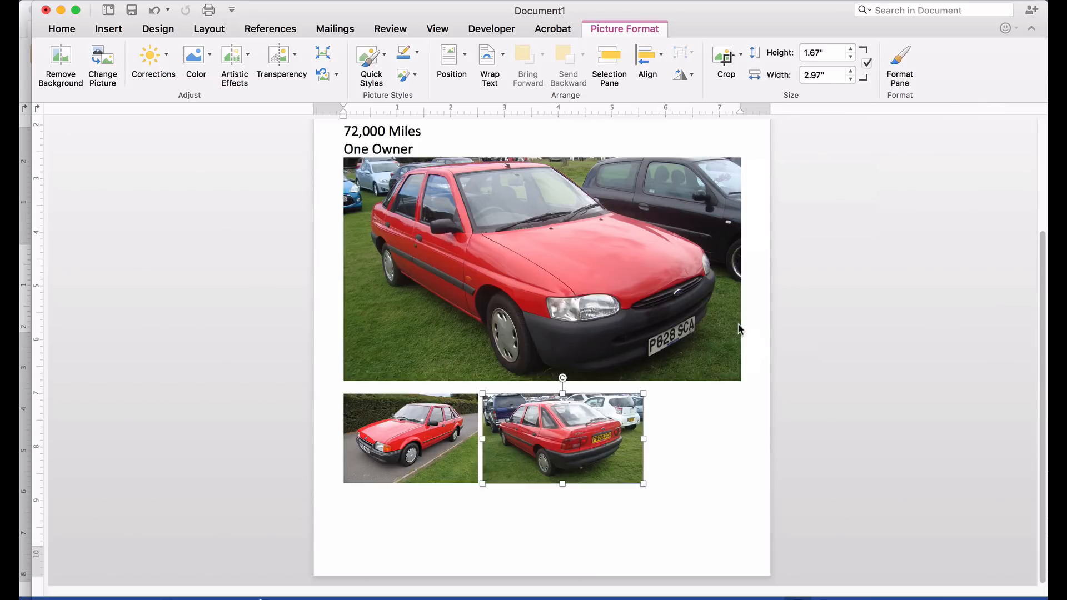
left_click(747, 468)
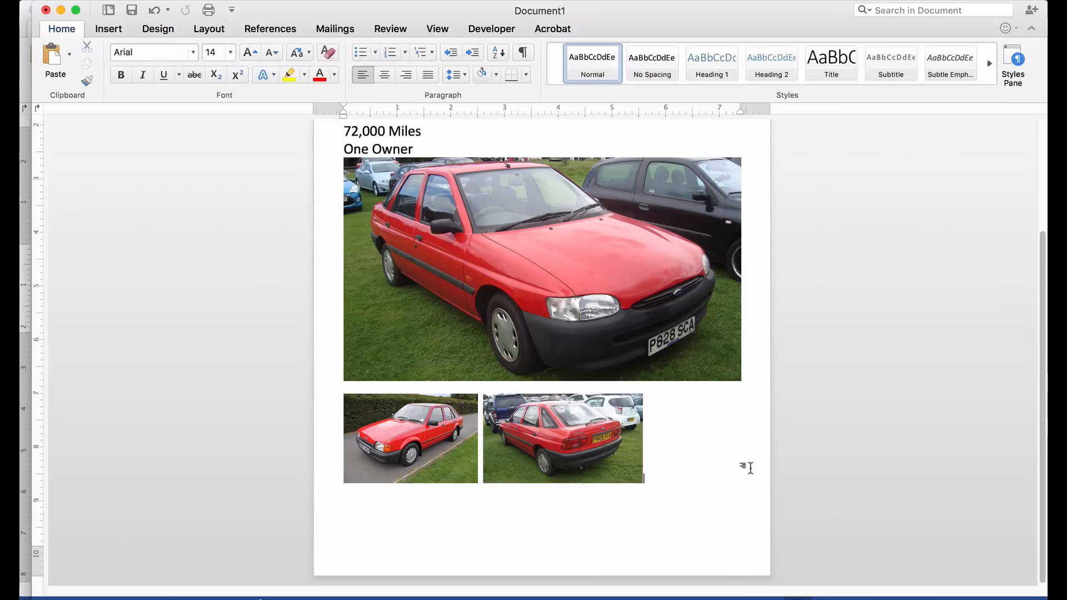
- Raise the height of both small car photos to 1.7 inches
left_click(403, 429)
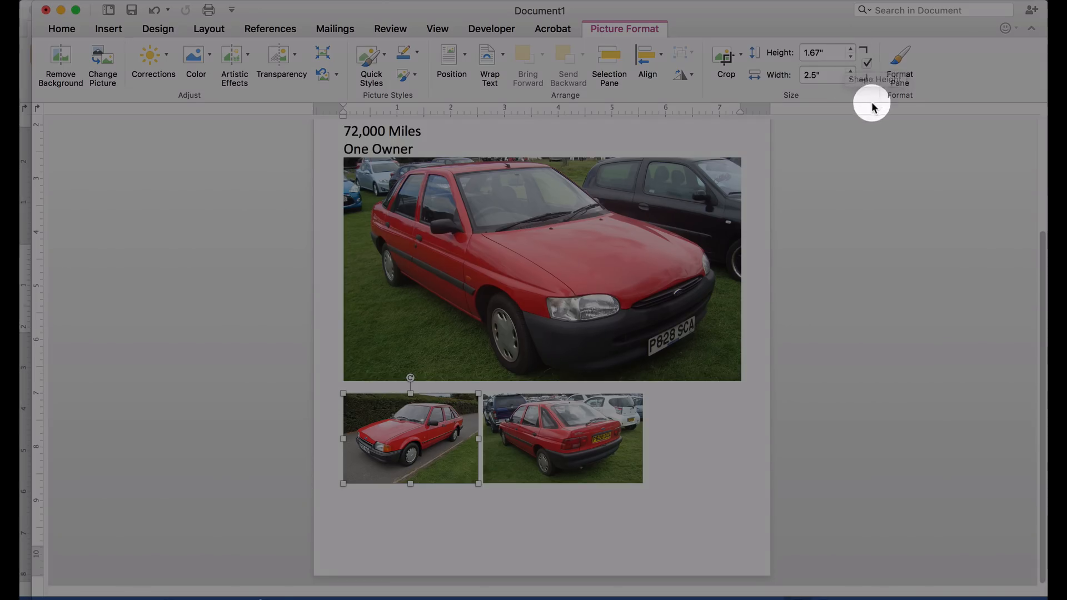
left_click(851, 49)
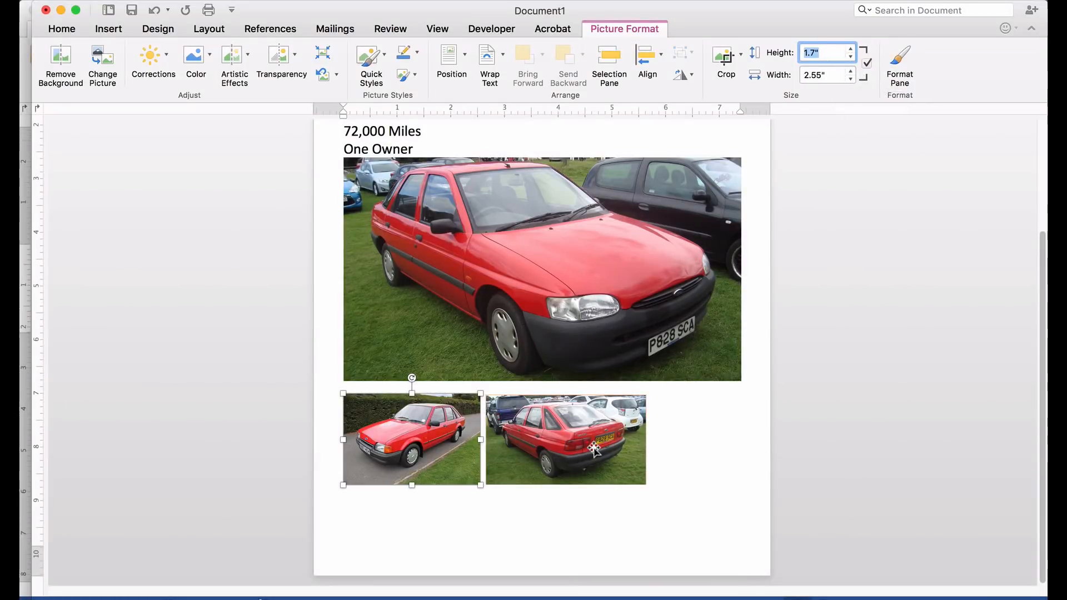
left_click(593, 446)
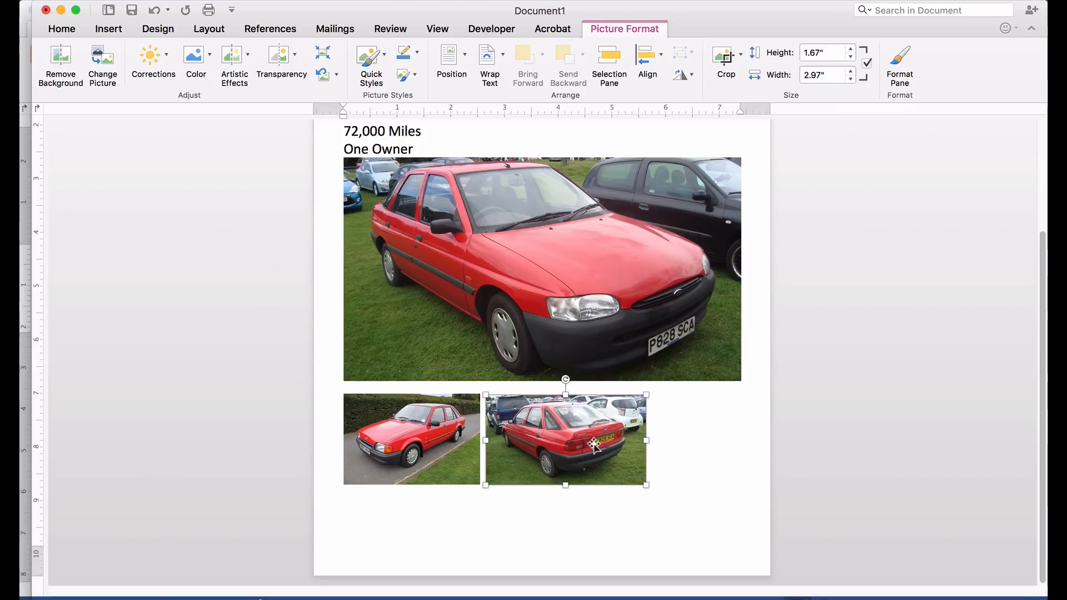
left_click(852, 49)
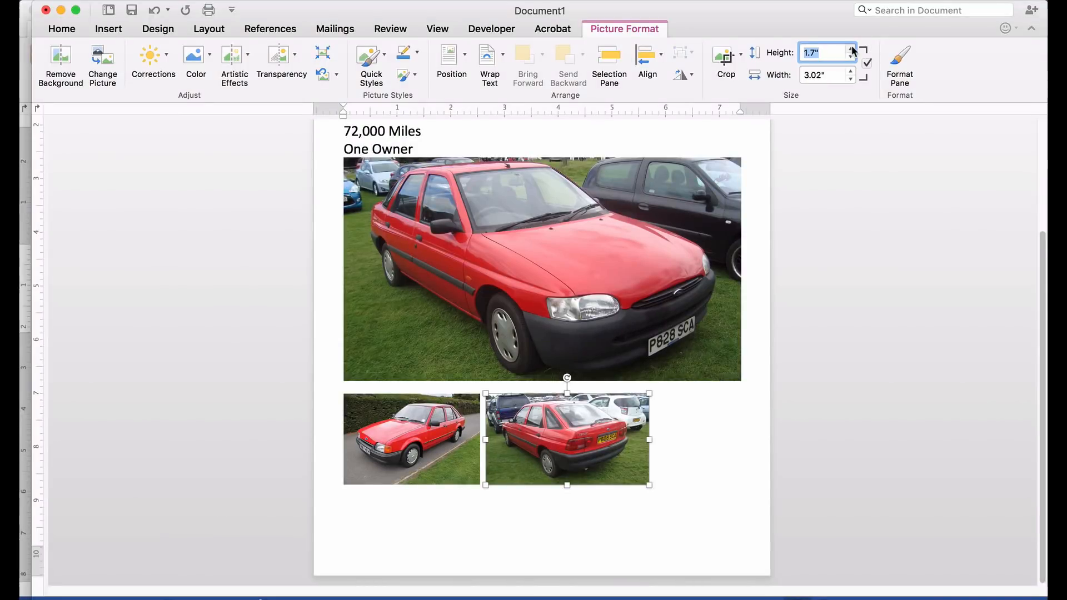
- Shrink the main car picture slightly to 6.68 × 3.76 inches
left_click(689, 493)
left_click(645, 311)
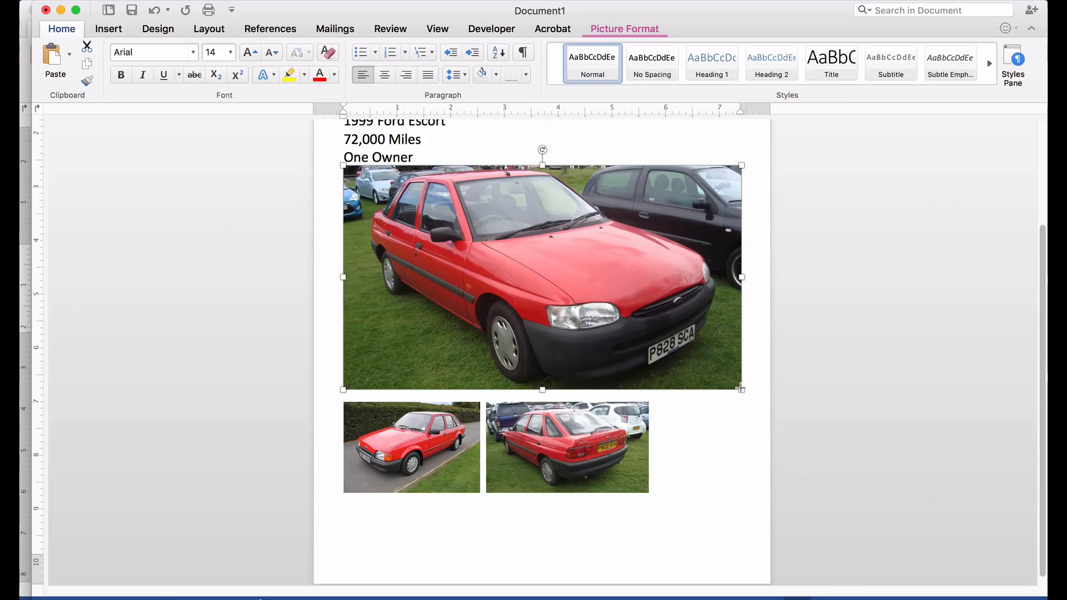
left_click_drag(740, 386, 701, 359)
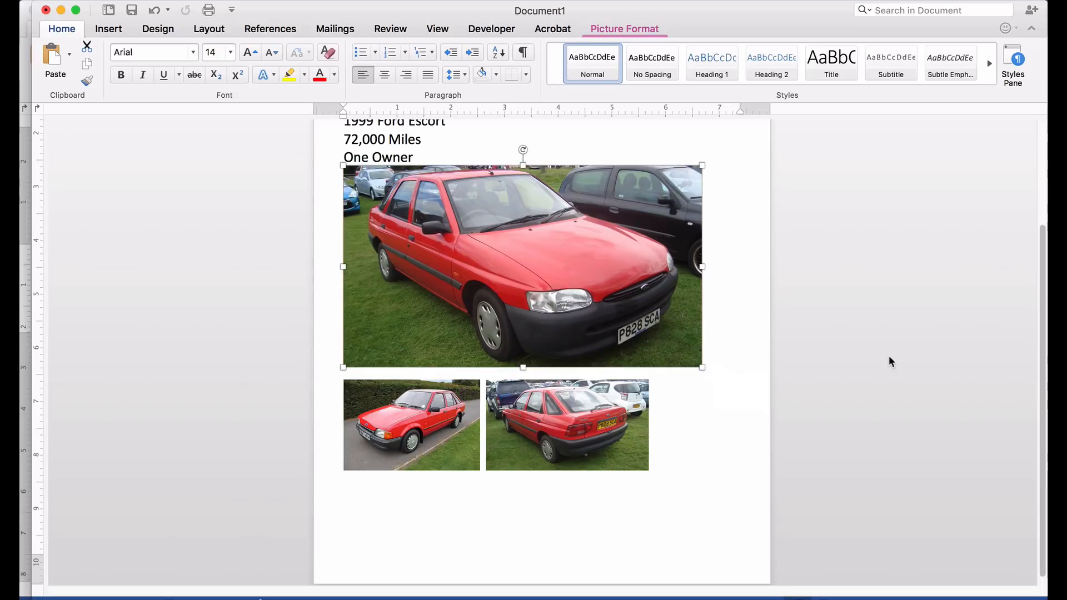
- Insert interior.jpg below the small photos and drag it smaller toward thumbnail size
left_click(889, 359)
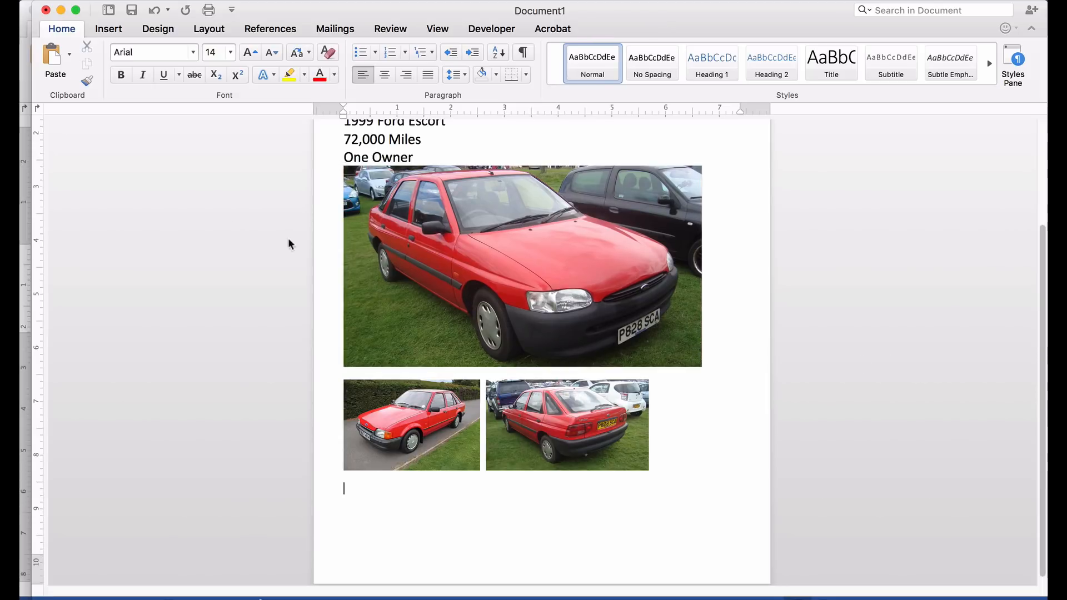
left_click(108, 29)
left_click(187, 58)
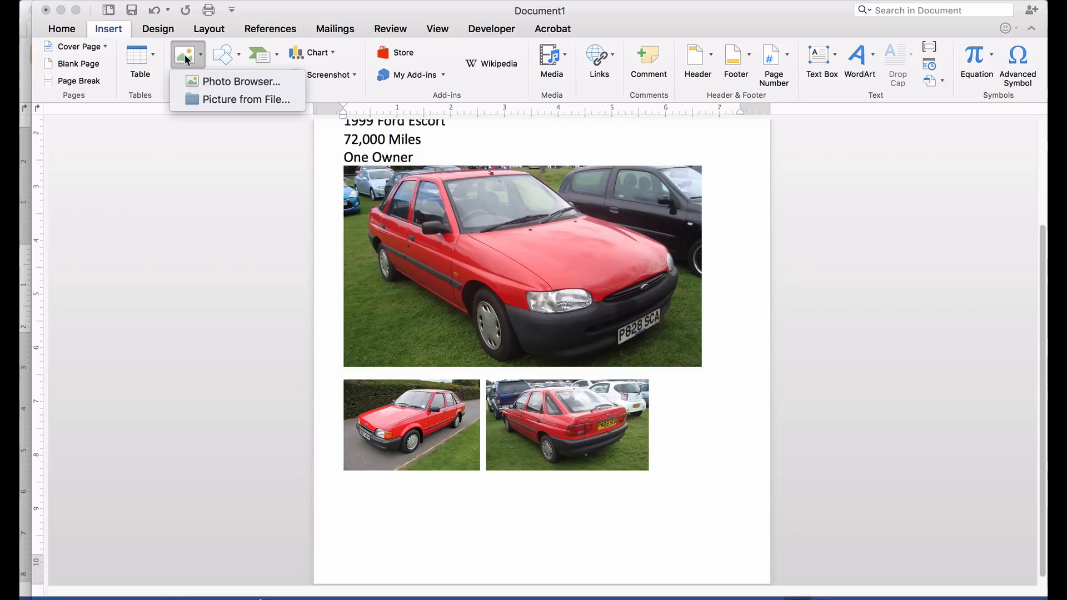
left_click(192, 98)
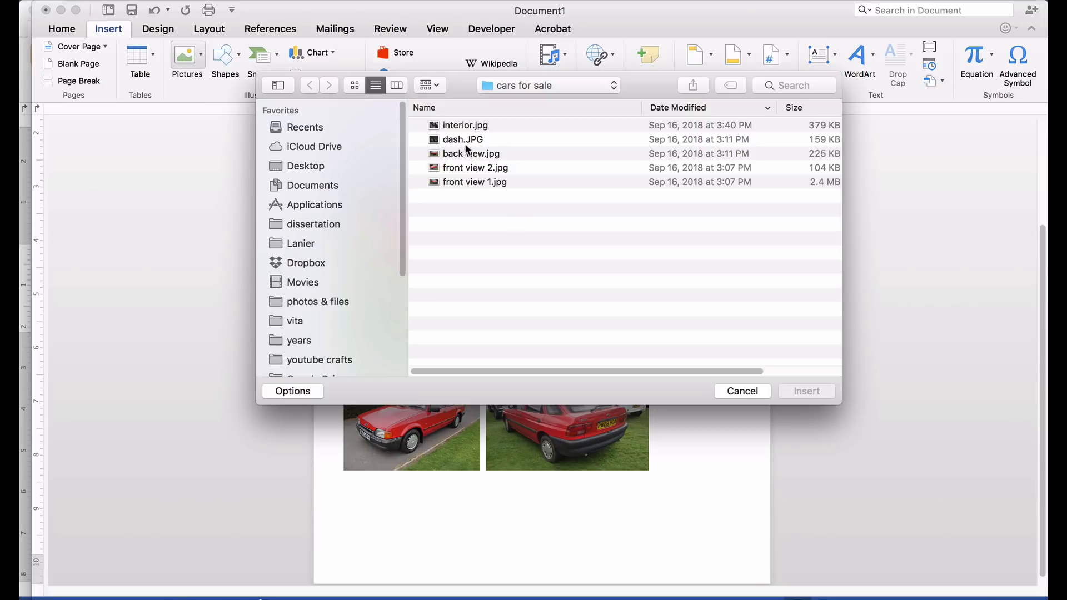
left_click(468, 125)
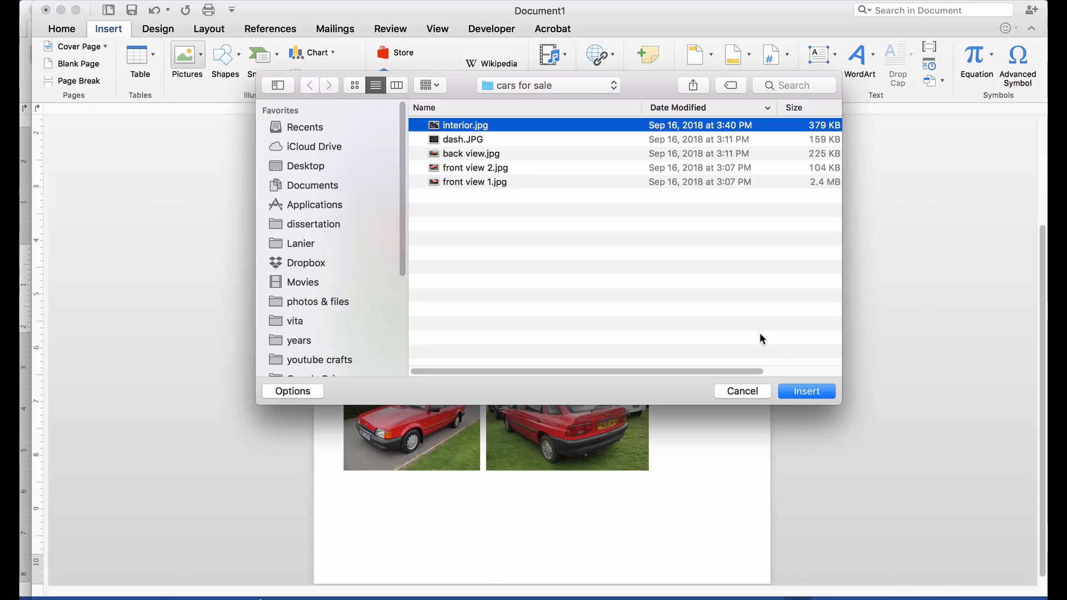
left_click(807, 392)
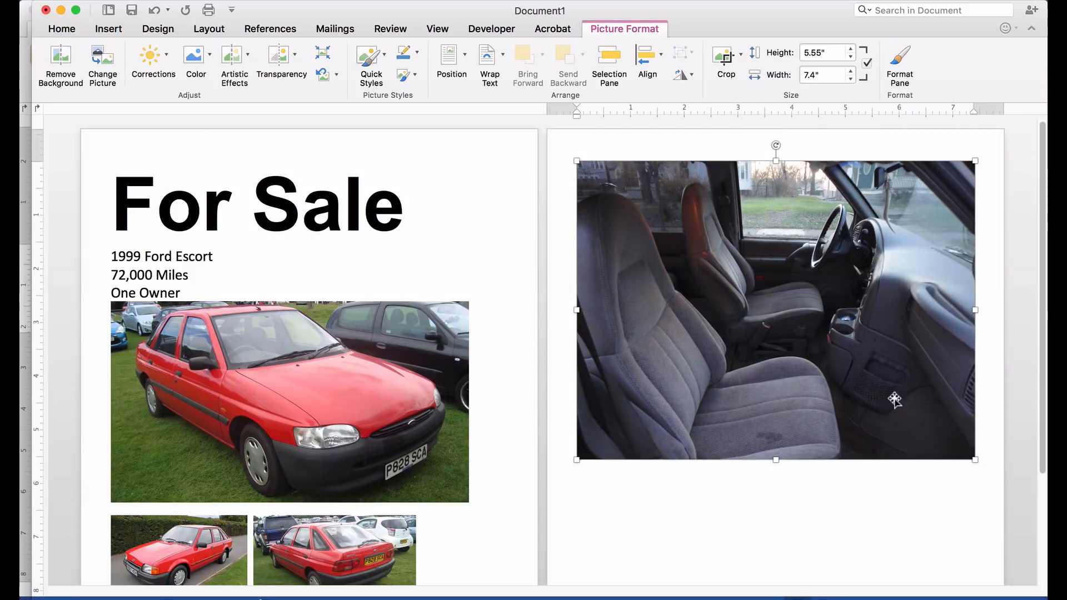
left_click_drag(975, 459, 659, 224)
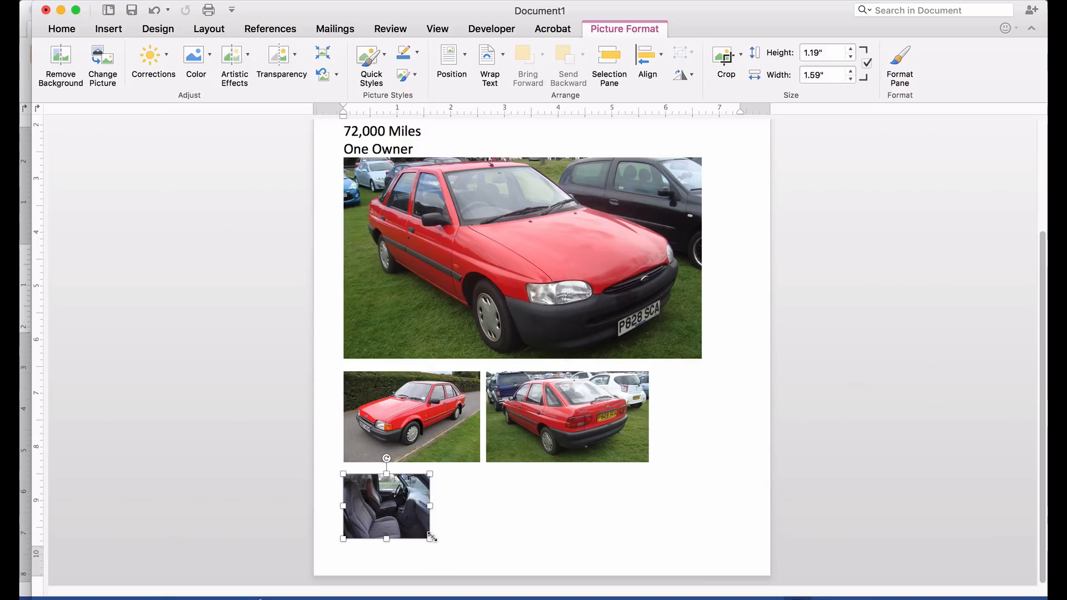
mouse_move(432, 537)
left_mouse_down()
mouse_move(435, 549)
mouse_move(421, 533)
left_mouse_up()
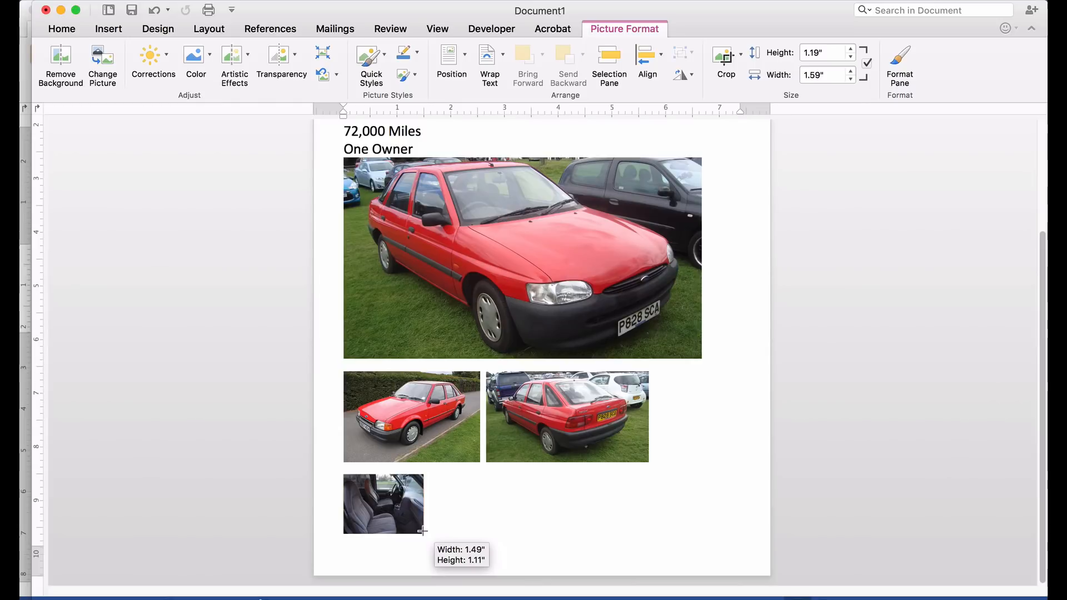
- Drag the interior photo's corner to about 1.74 × 1.31 inches, then deselect it
mouse_move(420, 531)
left_mouse_down()
mouse_move(432, 552)
mouse_move(428, 543)
left_mouse_up()
left_click(498, 517)
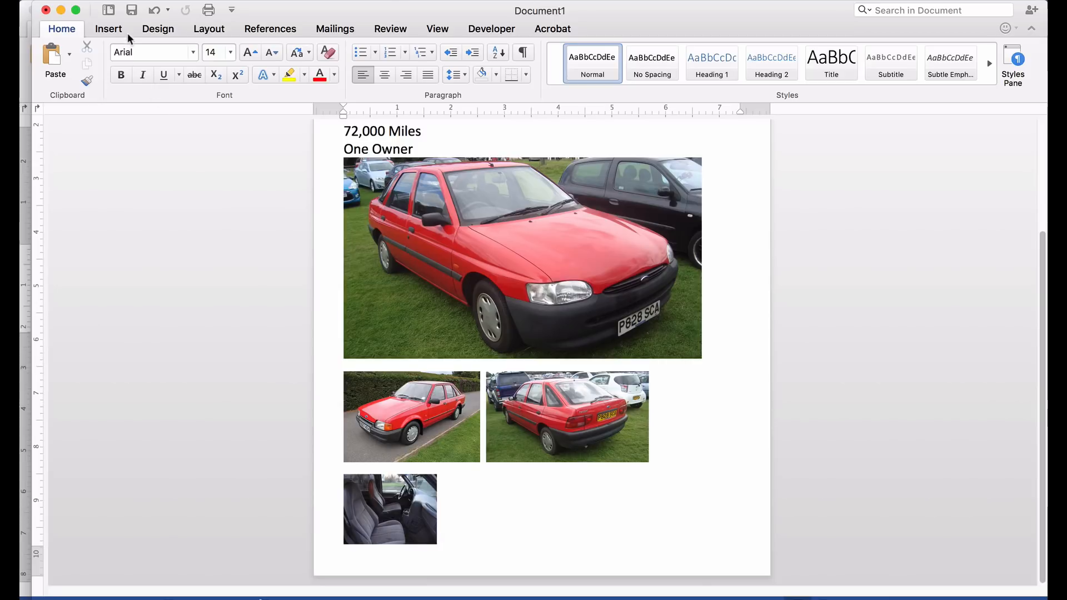
- Set the interior seat photo's height to 1.4 inches, making it 1.87 inches wide
left_click(208, 28)
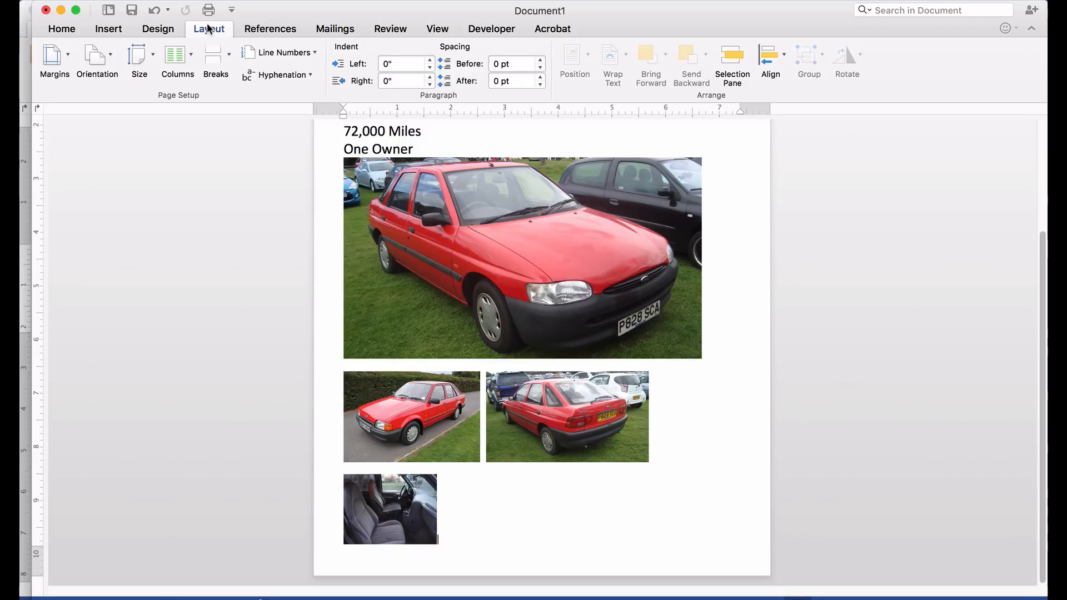
left_click(67, 56)
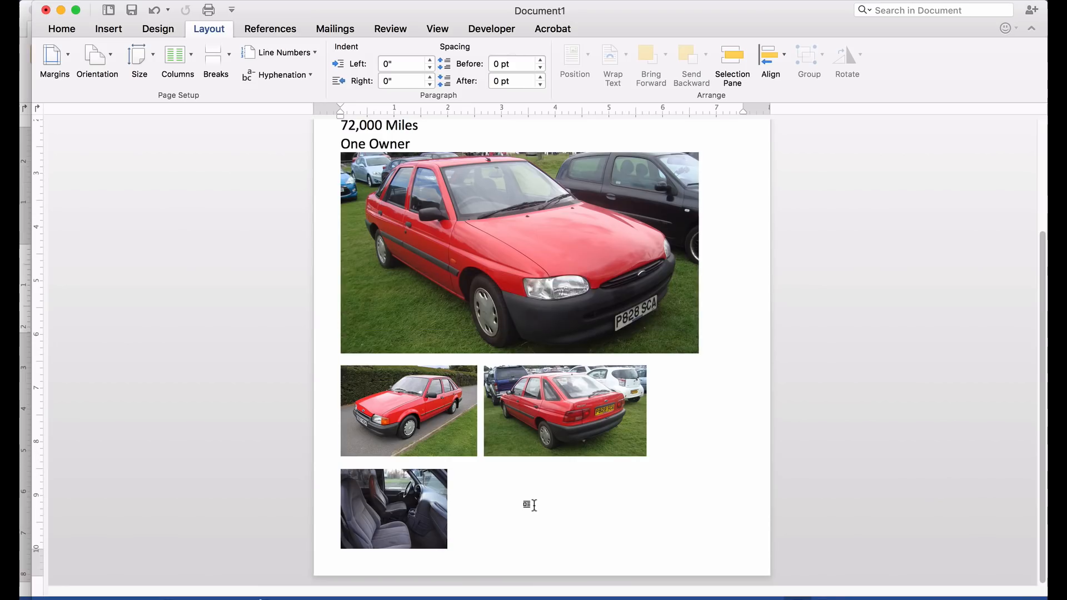
left_click(385, 506)
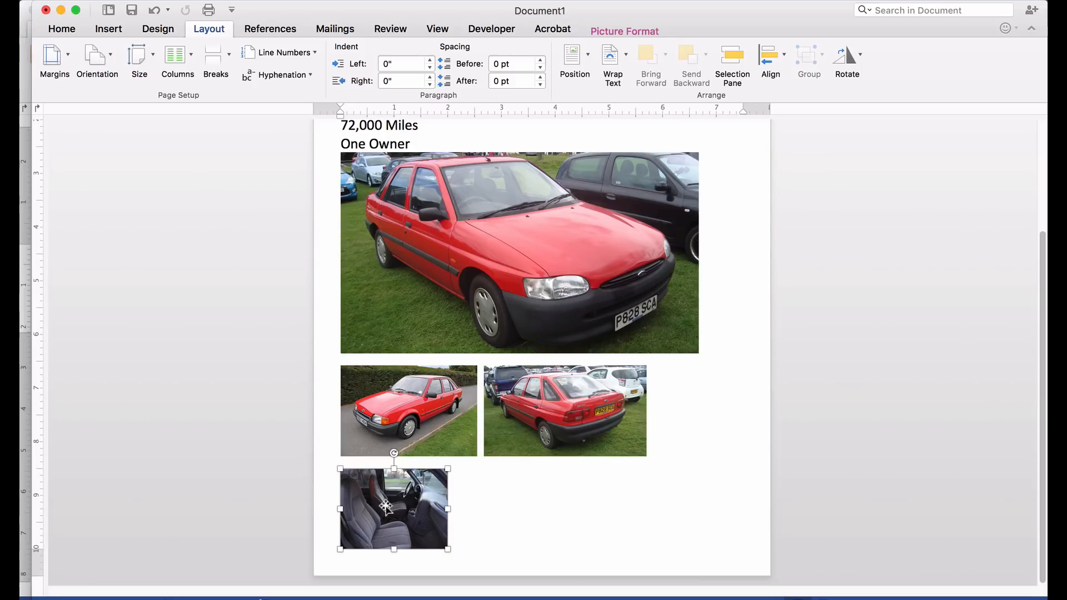
left_click(631, 28)
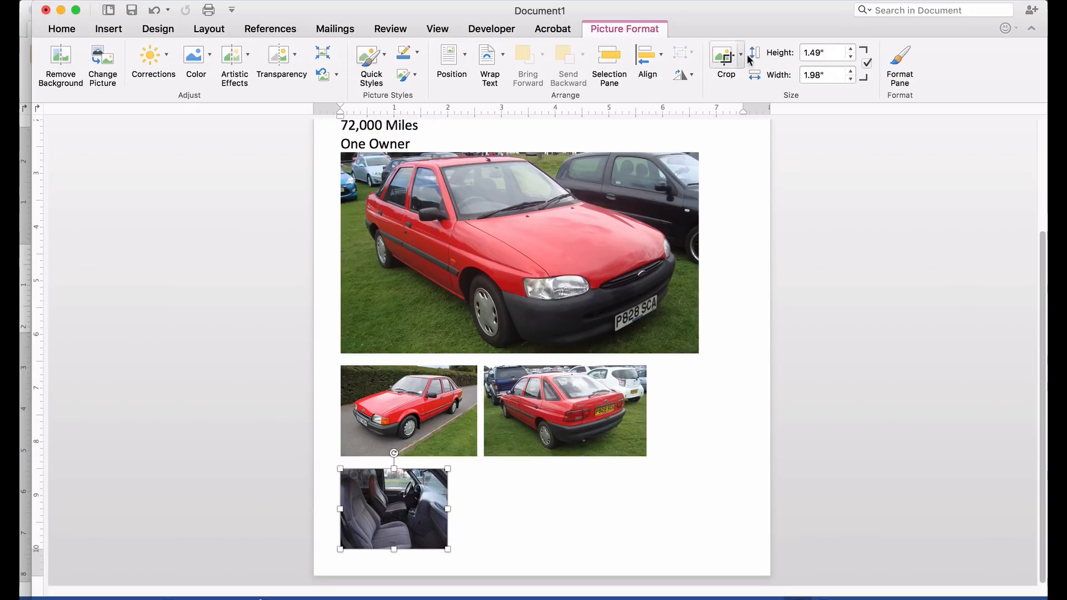
left_click(851, 56)
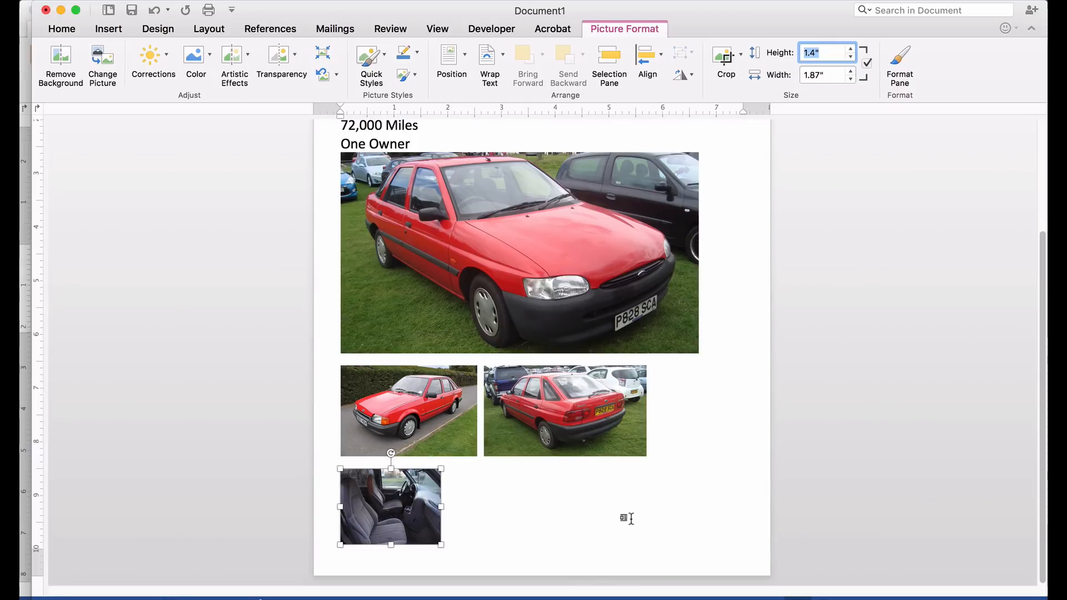
left_click(625, 518)
left_click(108, 29)
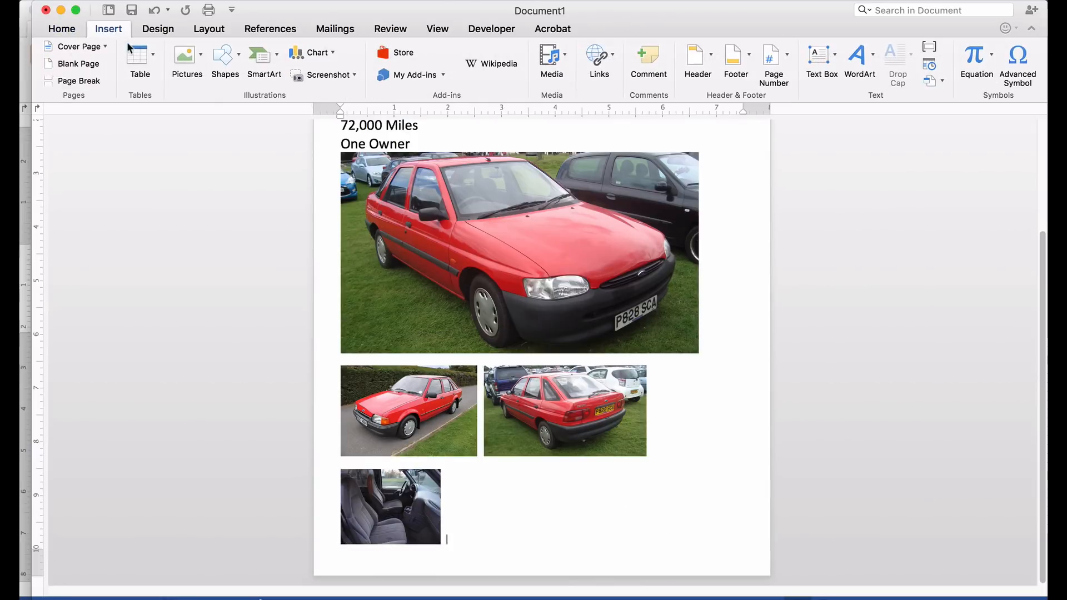
- Insert the dash.JPG dashboard photo beside the interior photo
left_click(199, 54)
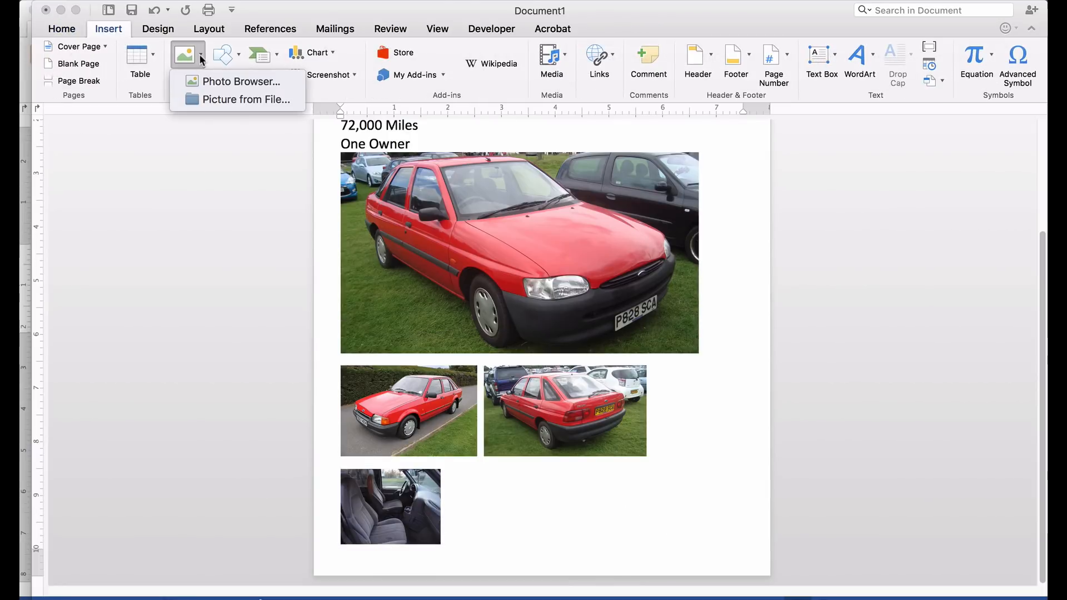
left_click(201, 100)
left_click(476, 139)
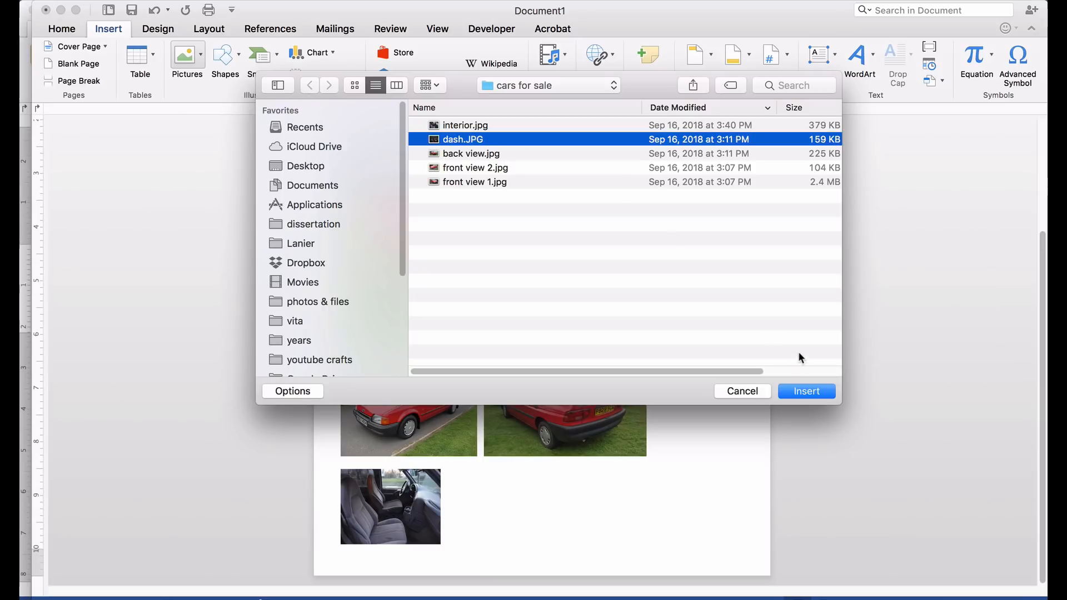
left_click(793, 393)
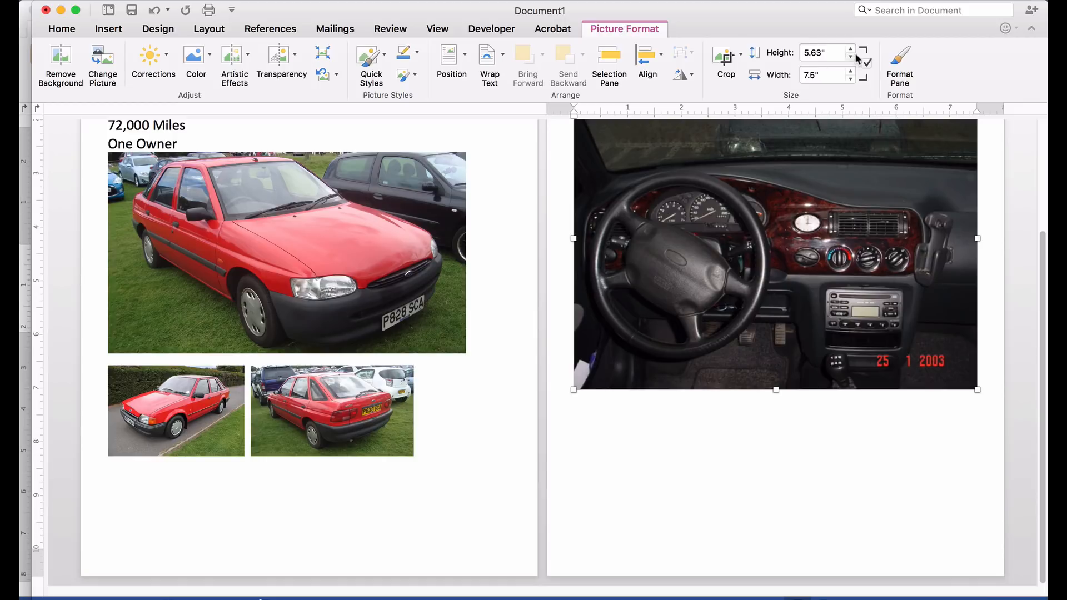
- Resize the dashboard photo to 1.4 inches tall by 1.87 inches wide
left_click_drag(808, 48, 804, 63)
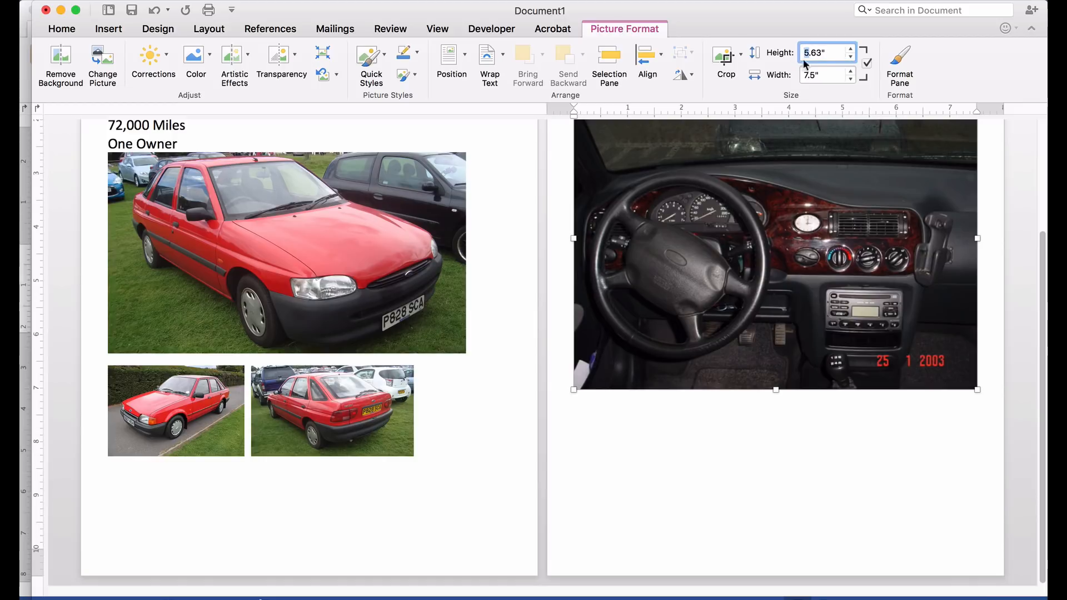
type("1")
key("Return")
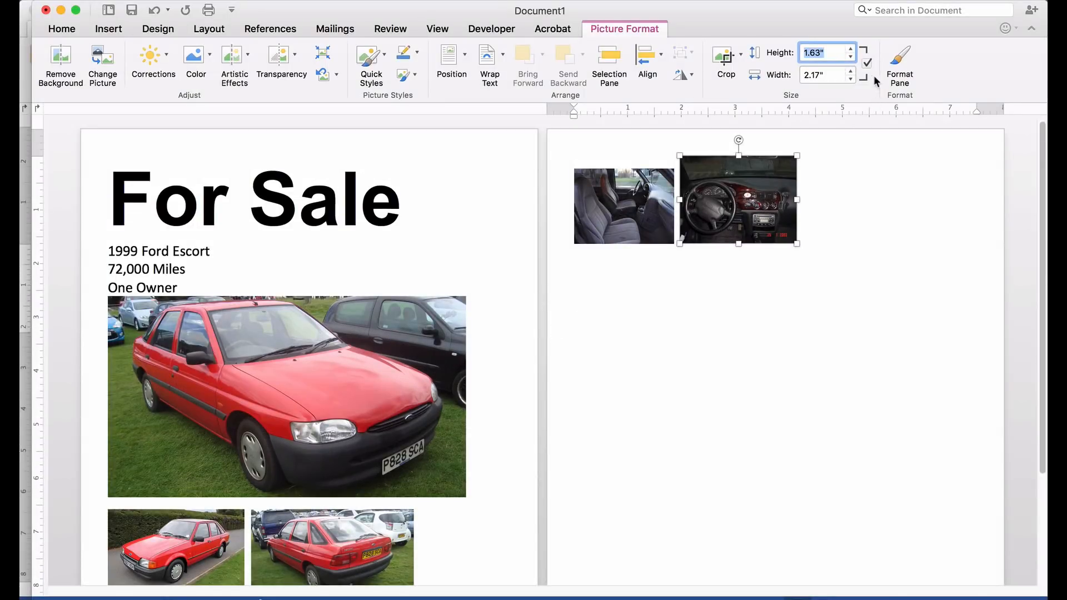
left_click(850, 57)
left_click(850, 57)
left_click(851, 56)
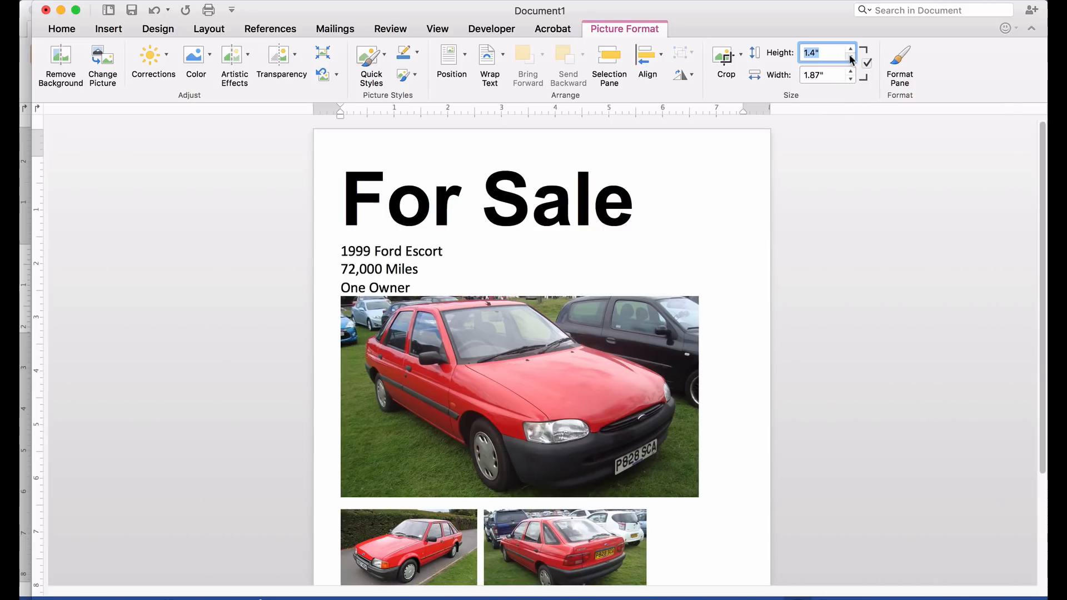
scroll(720, 319, "down", 3)
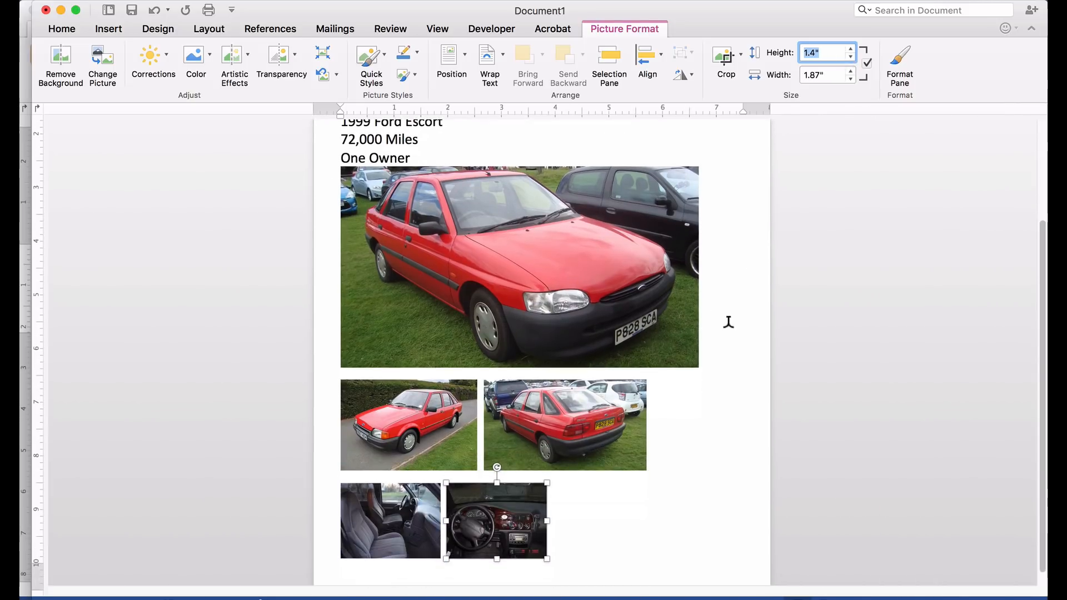
left_click(681, 524)
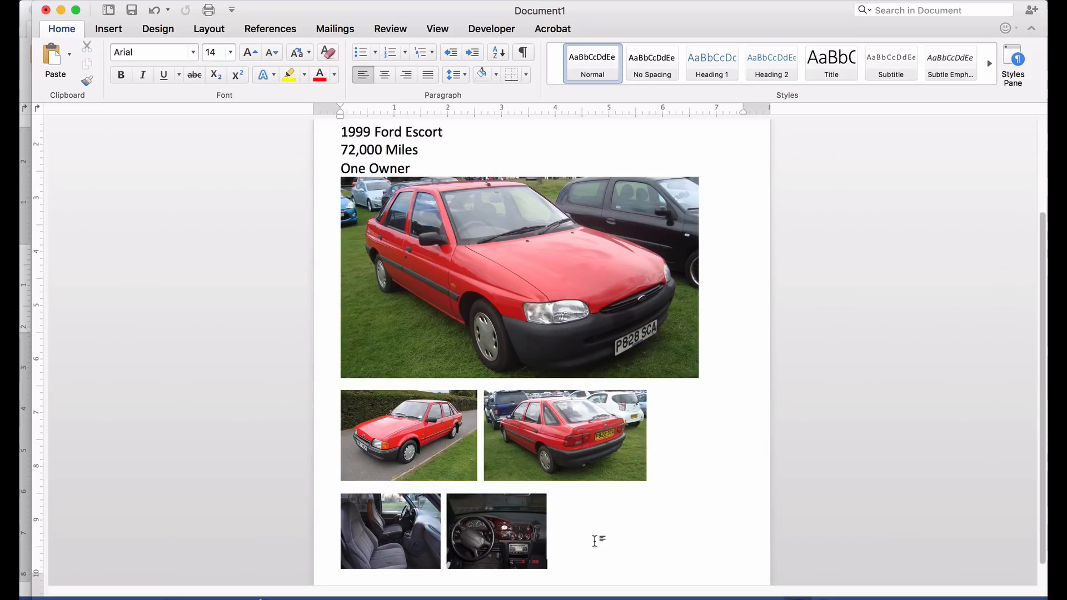
type("Call Rosari")
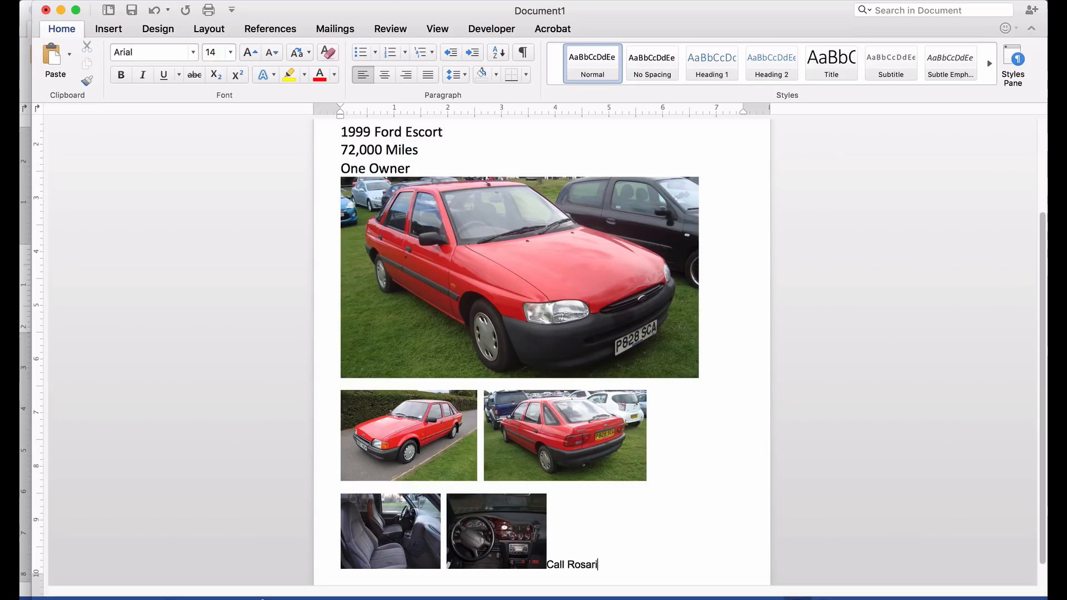
type("o")
key("Return")
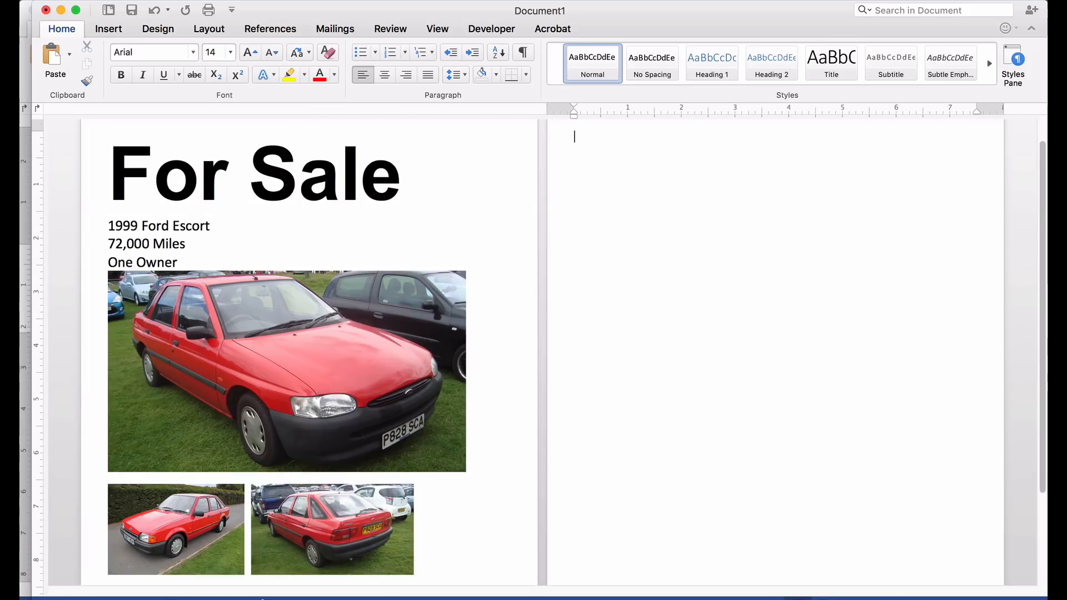
key("BackSpace")
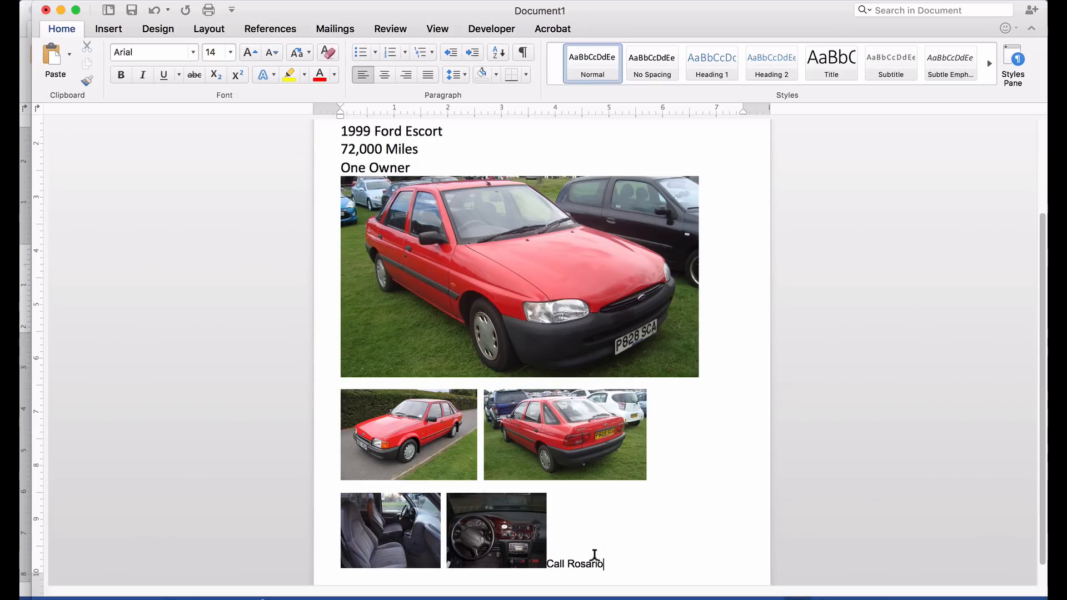
left_click_drag(604, 563, 547, 560)
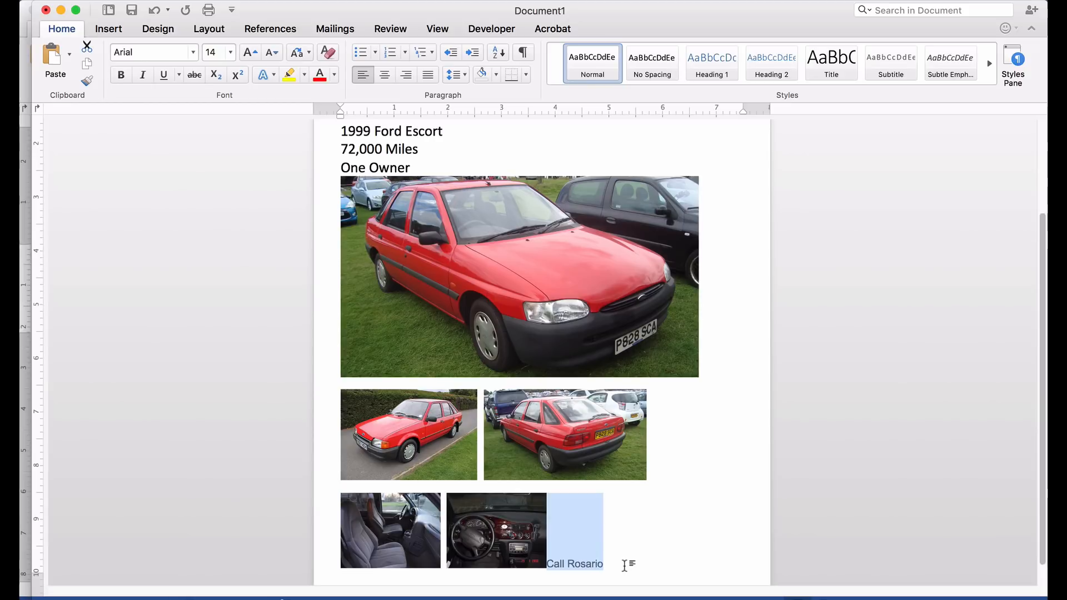
key("BackSpace")
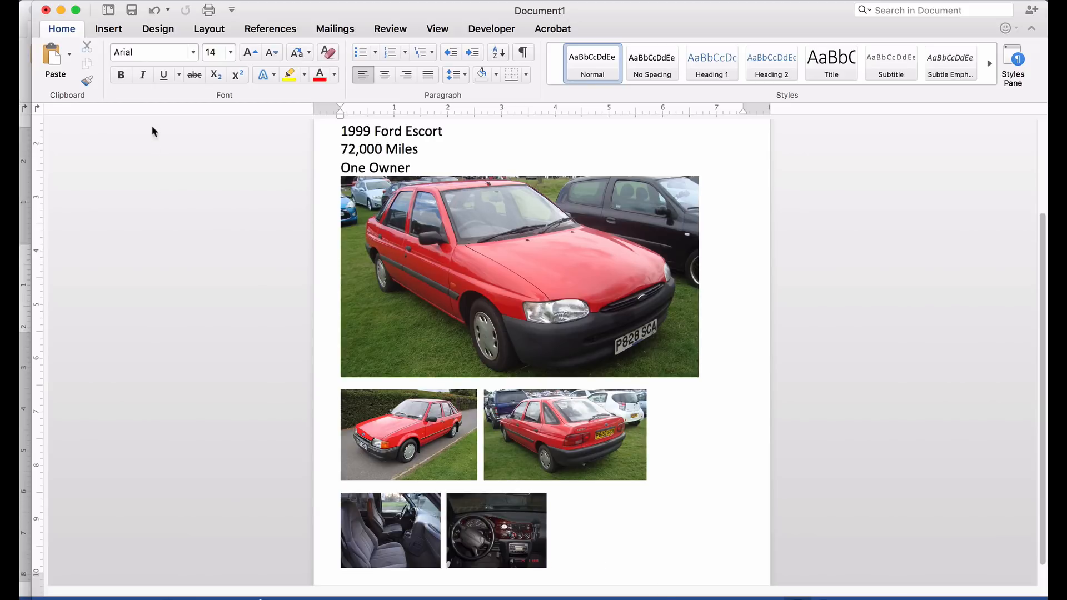
- Draw a horizontal text box beside the dashboard photo
left_click(106, 27)
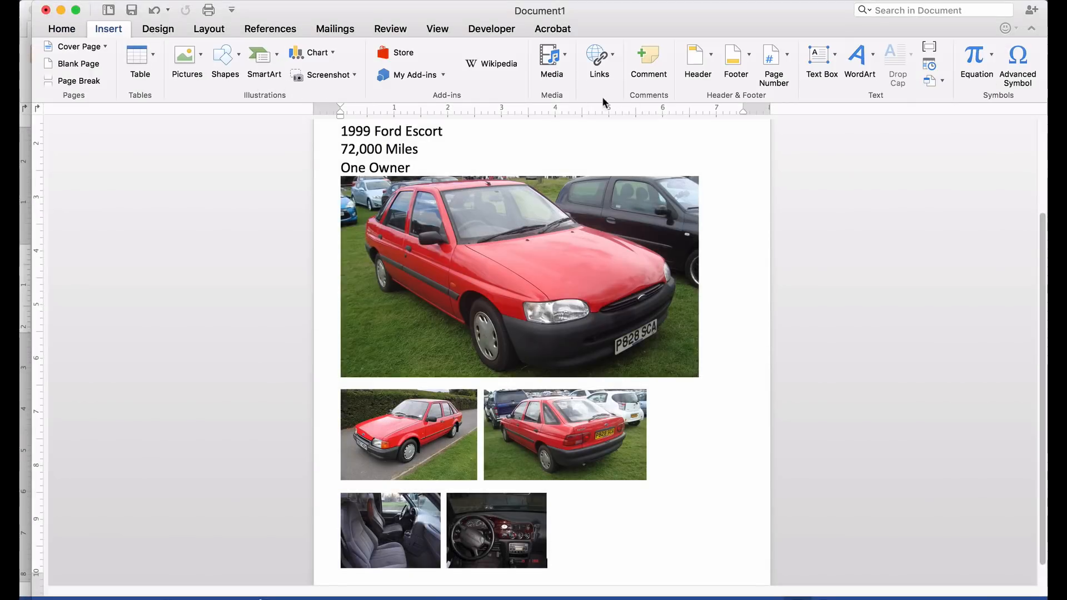
left_click(820, 59)
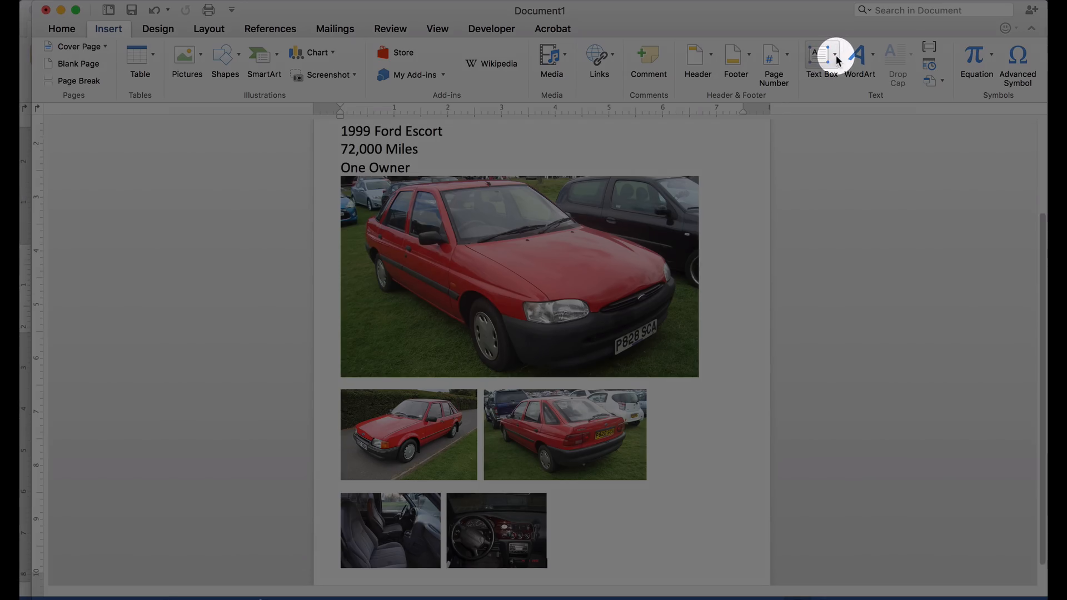
left_click(834, 55)
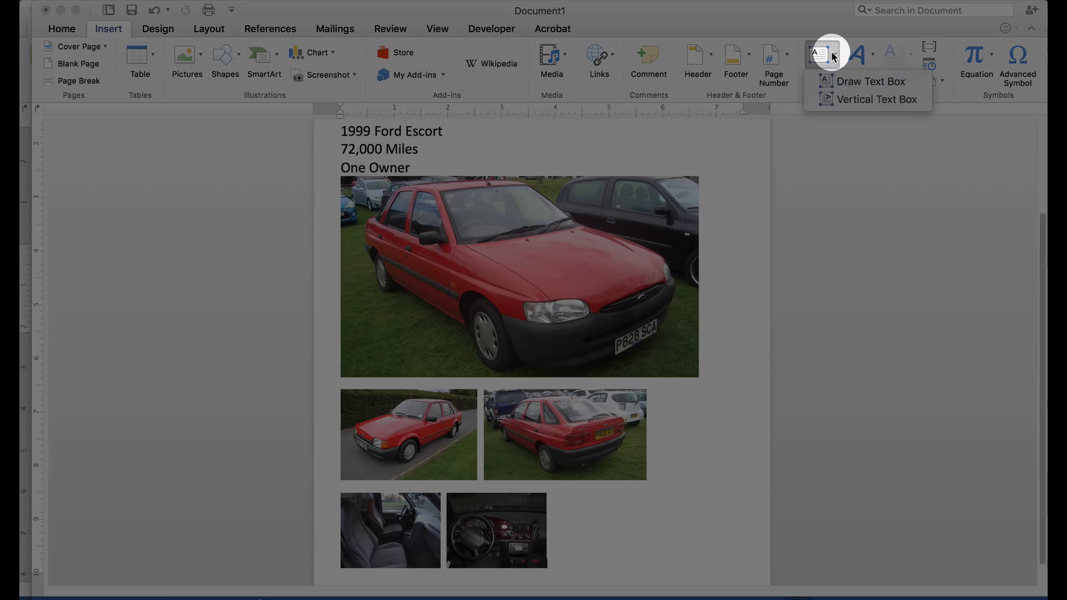
left_click(834, 78)
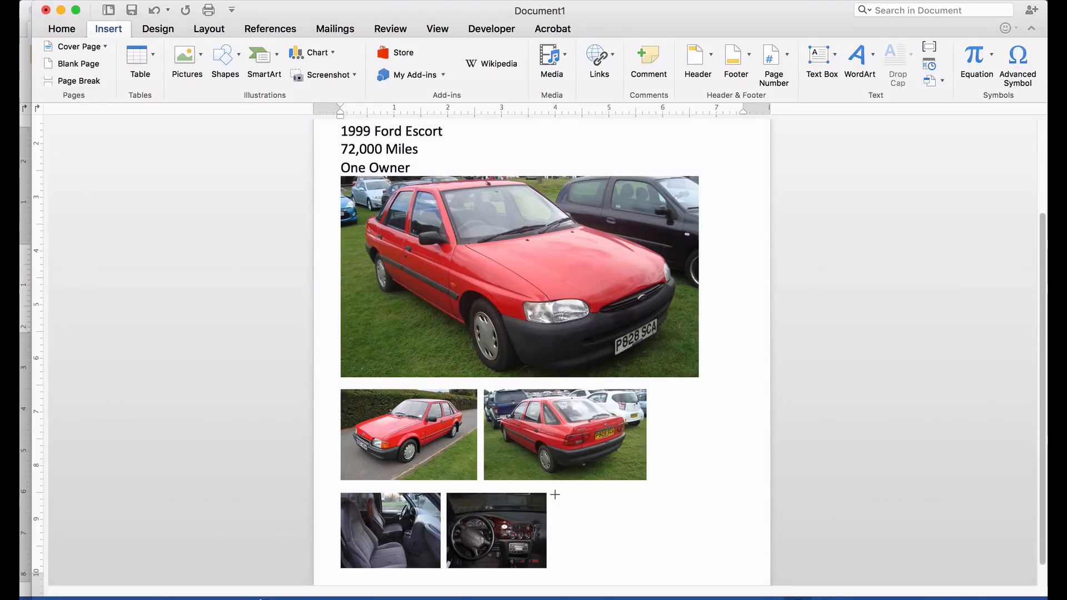
mouse_move(558, 494)
left_mouse_down()
mouse_move(583, 524)
mouse_move(674, 560)
mouse_move(701, 544)
mouse_move(735, 561)
mouse_move(747, 545)
left_mouse_up()
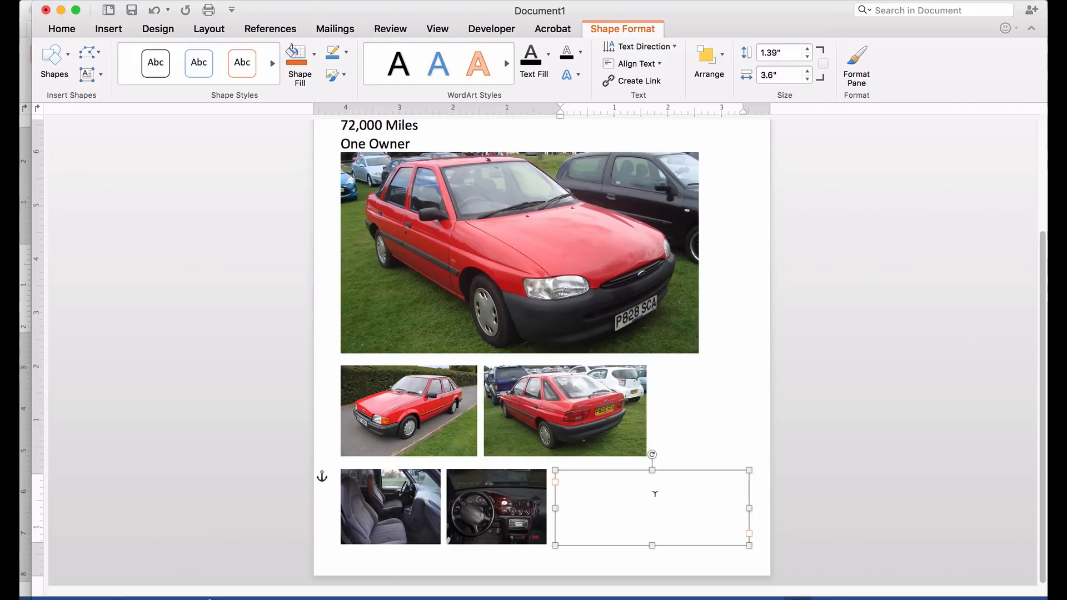
- Type the seller's name and phone number on two lines, then '$5,000 Cash Only' below
type("Call Rosario")
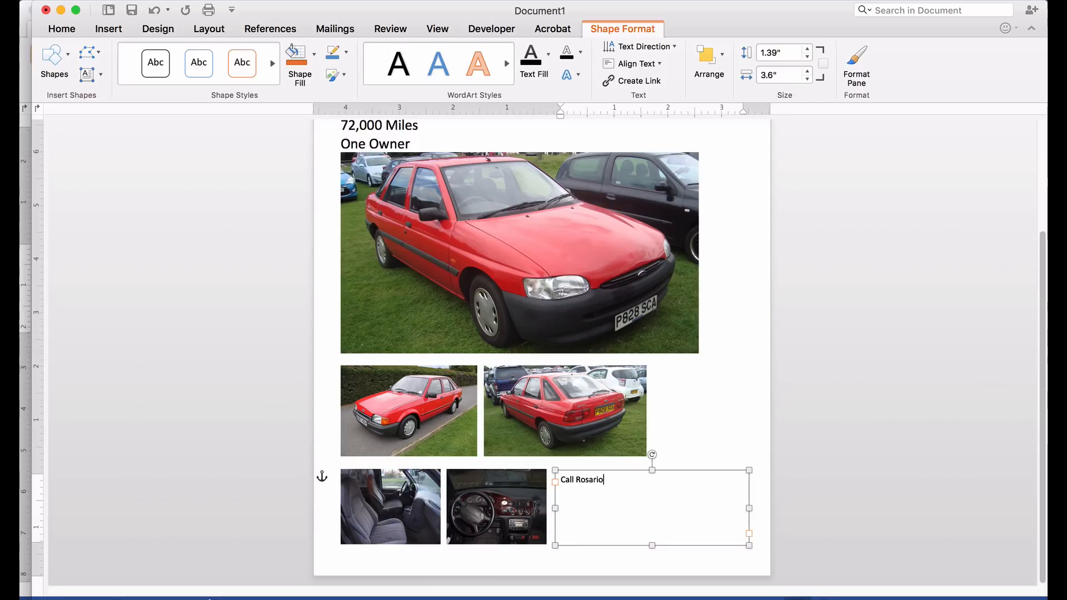
key("Return")
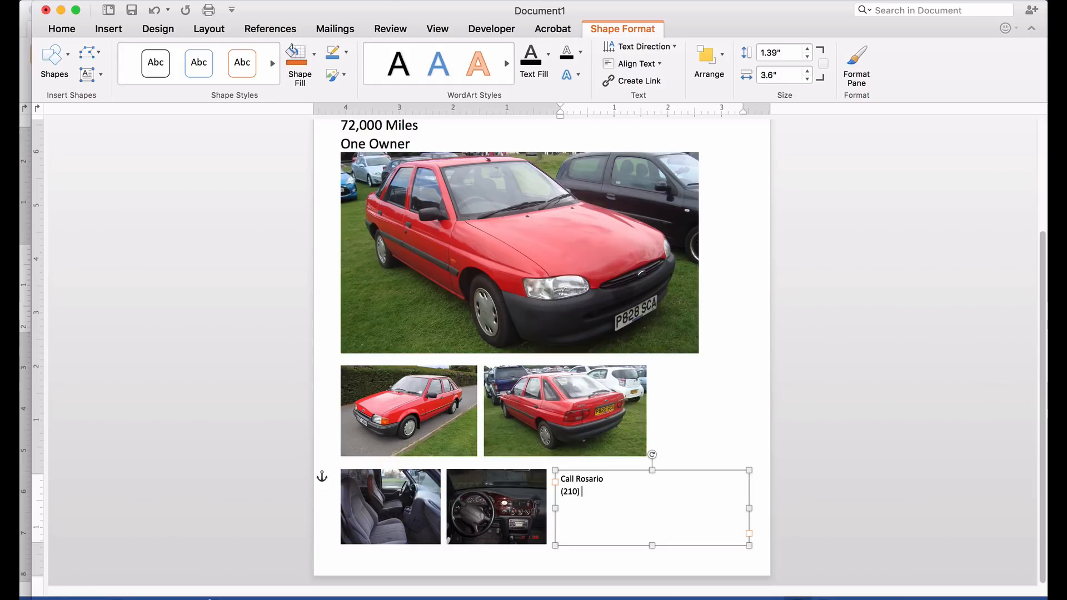
key("Return")
key("Return")
key("Return")
key("Return")
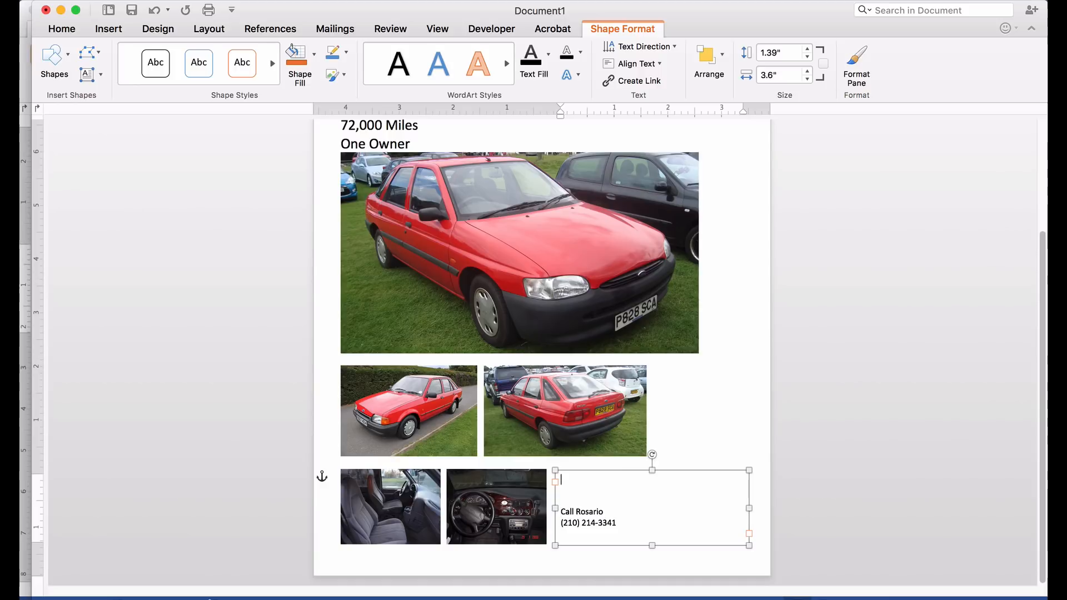
type("50")
key("BackSpace")
type(",000 ")
type("Cash Only!")
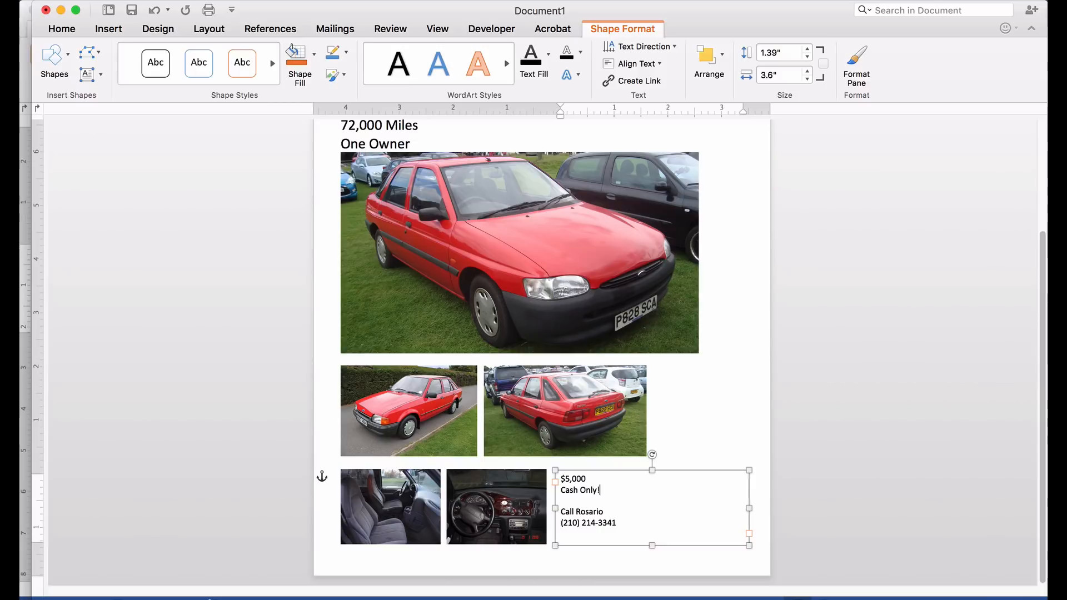
- Format the $5,000 and Cash Only! lines as 24-point Arial
left_click_drag(600, 491, 551, 472)
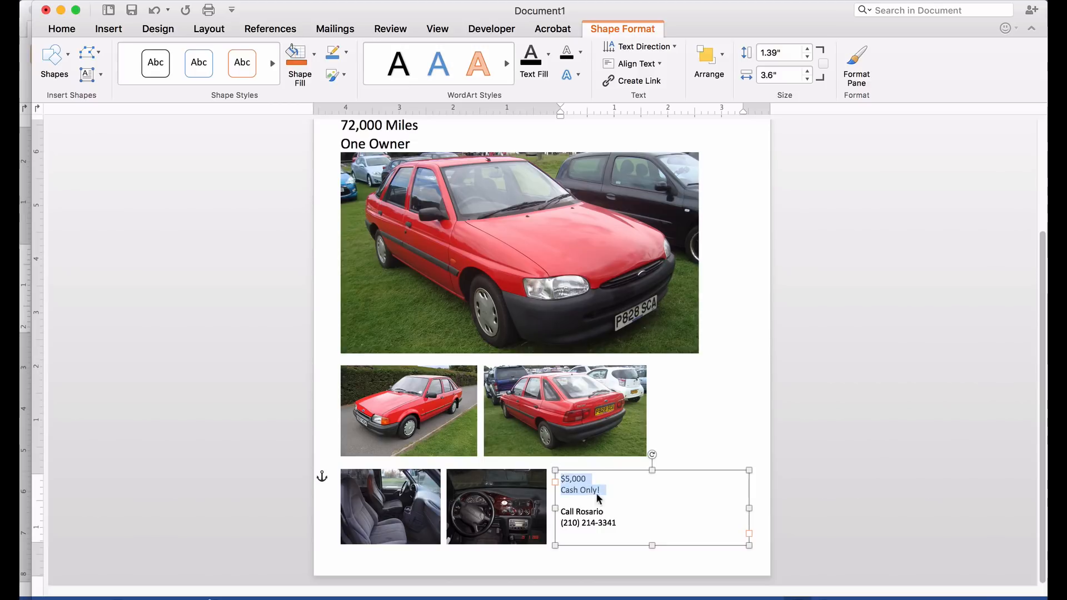
left_click(56, 30)
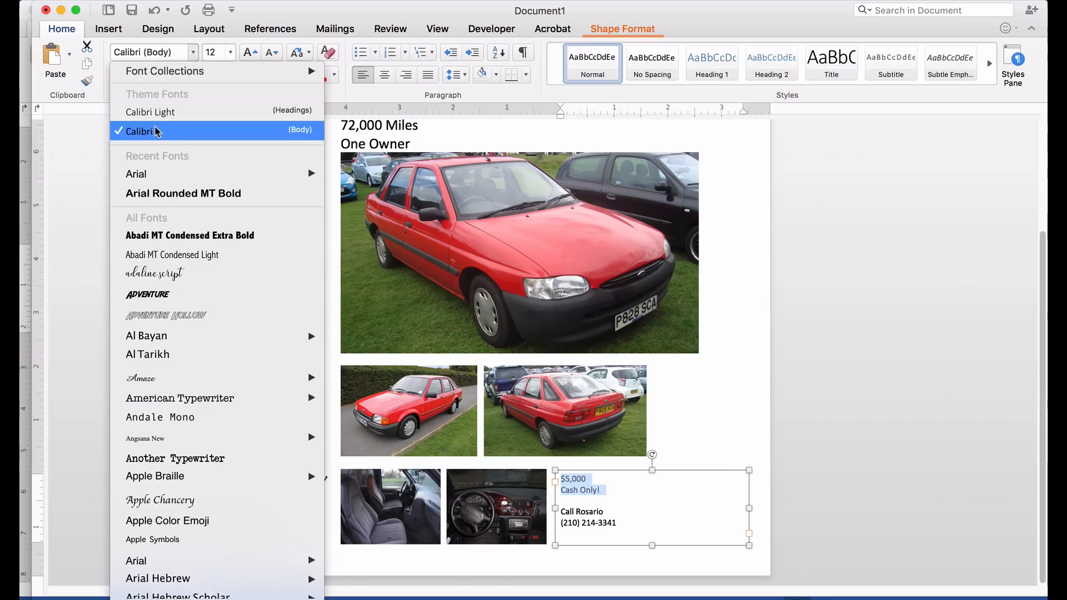
mouse_move(186, 177)
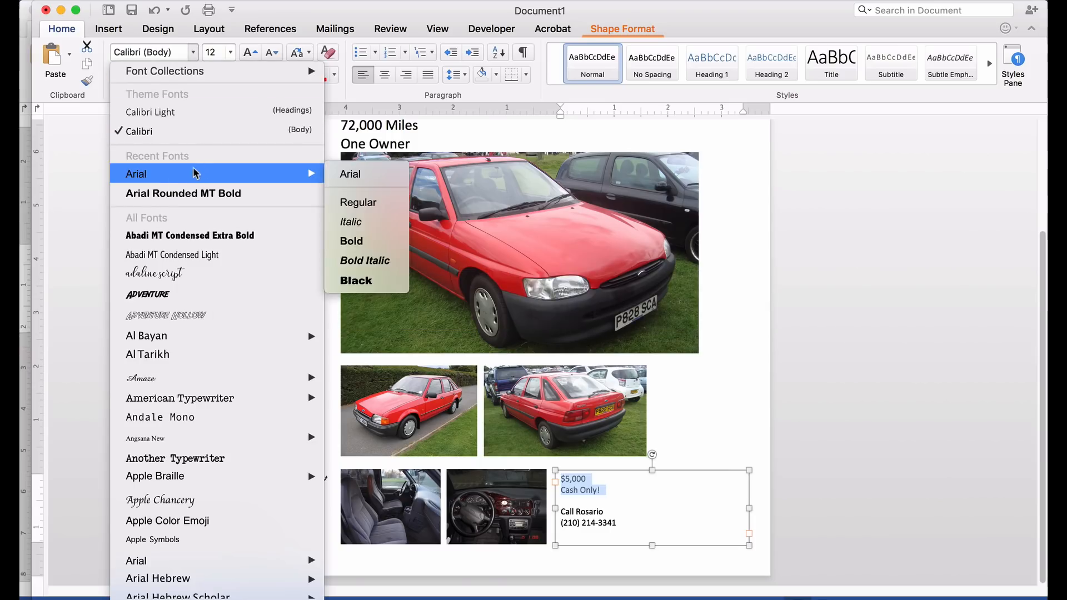
left_click(357, 203)
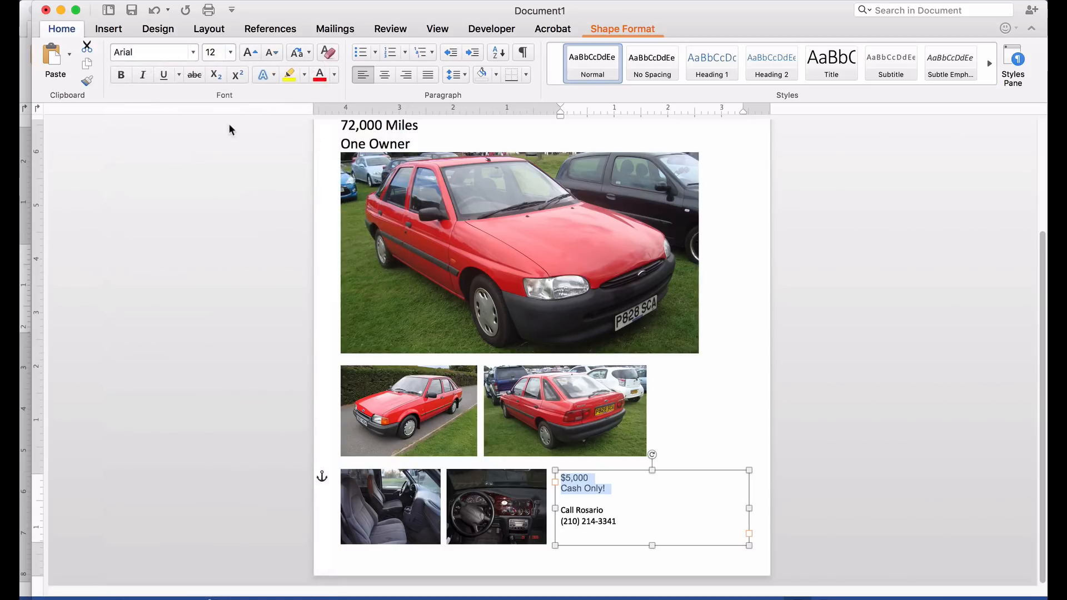
left_click(231, 52)
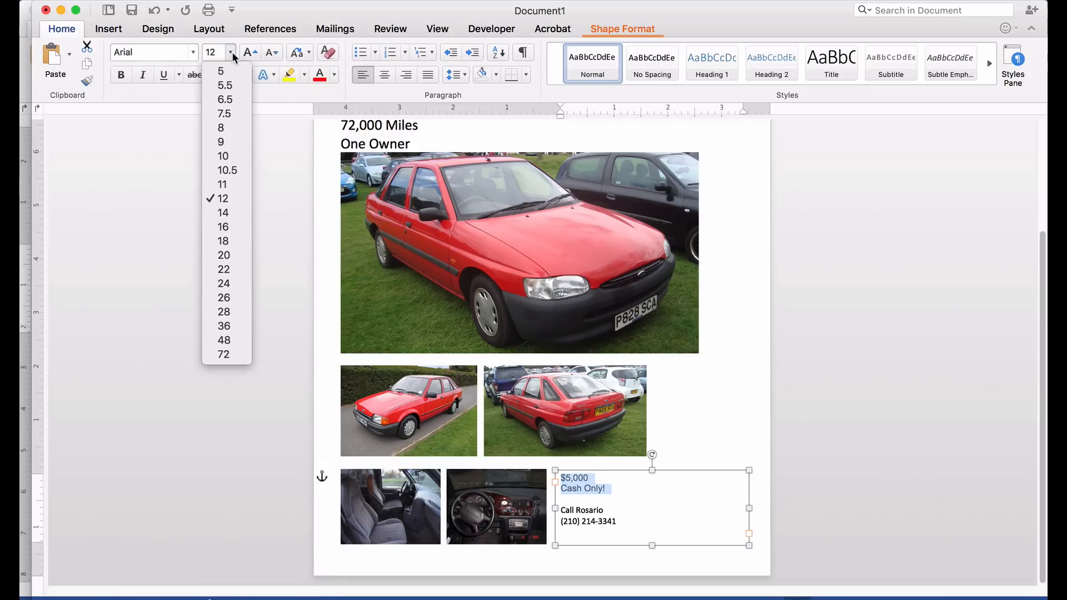
left_click(224, 255)
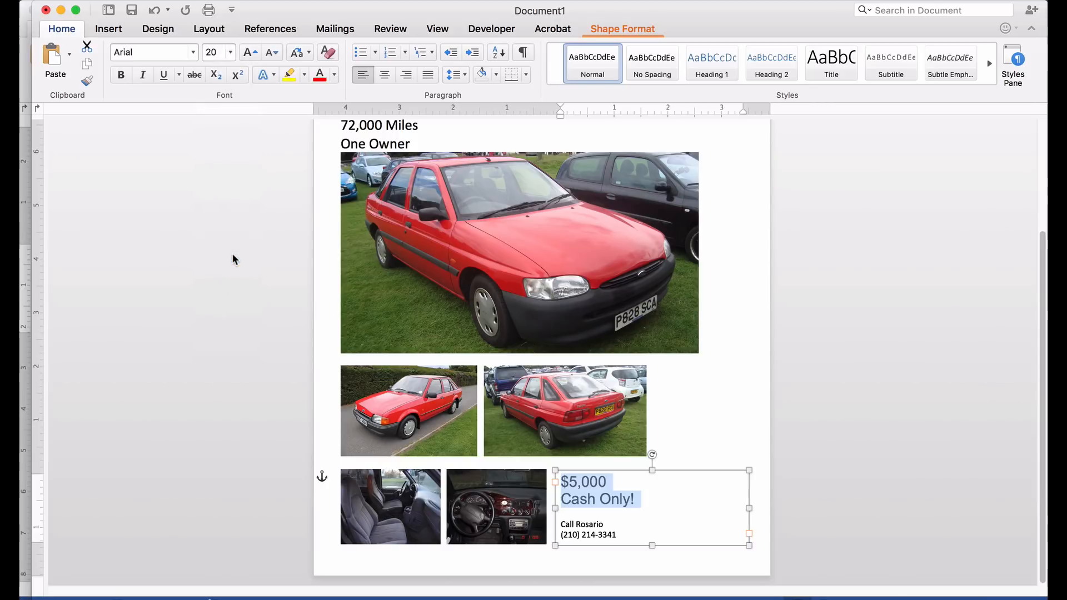
left_click(231, 52)
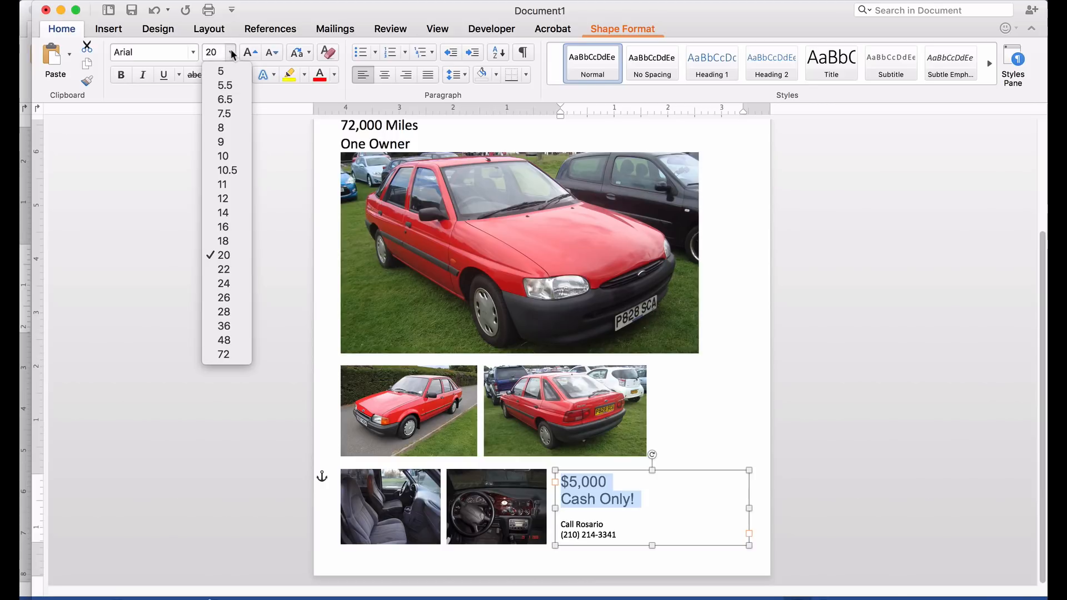
left_click(224, 283)
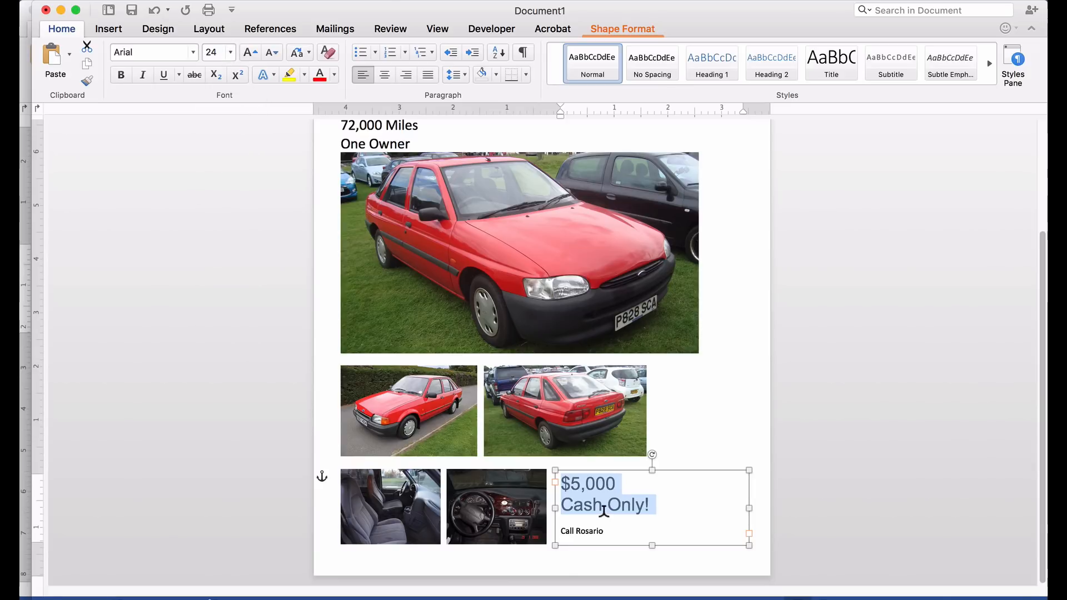
- Delete the blank line under Cash Only! and leave the text box
left_click(604, 516)
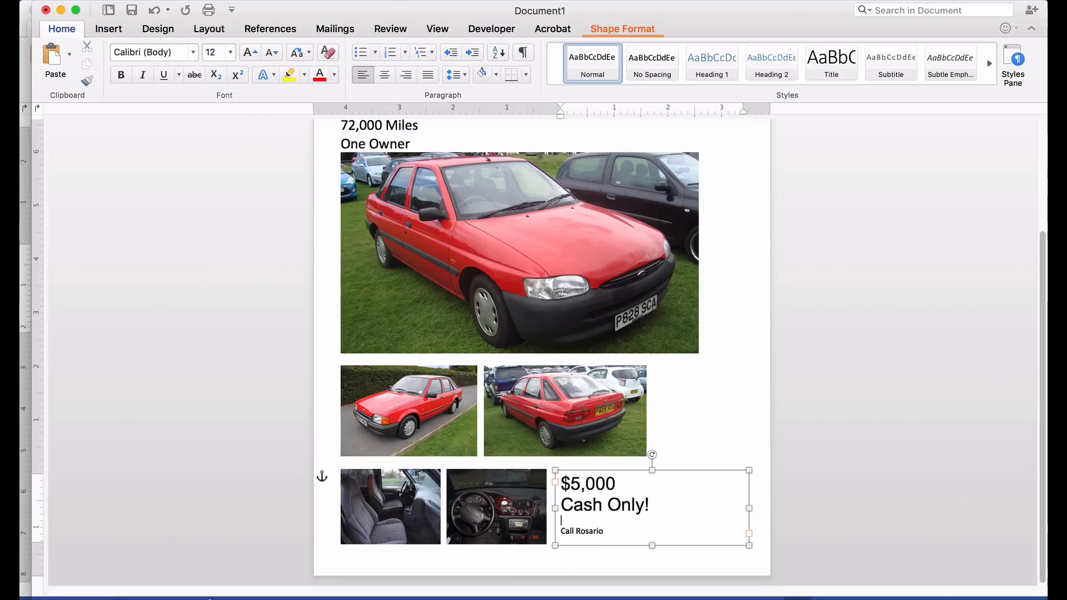
key("BackSpace")
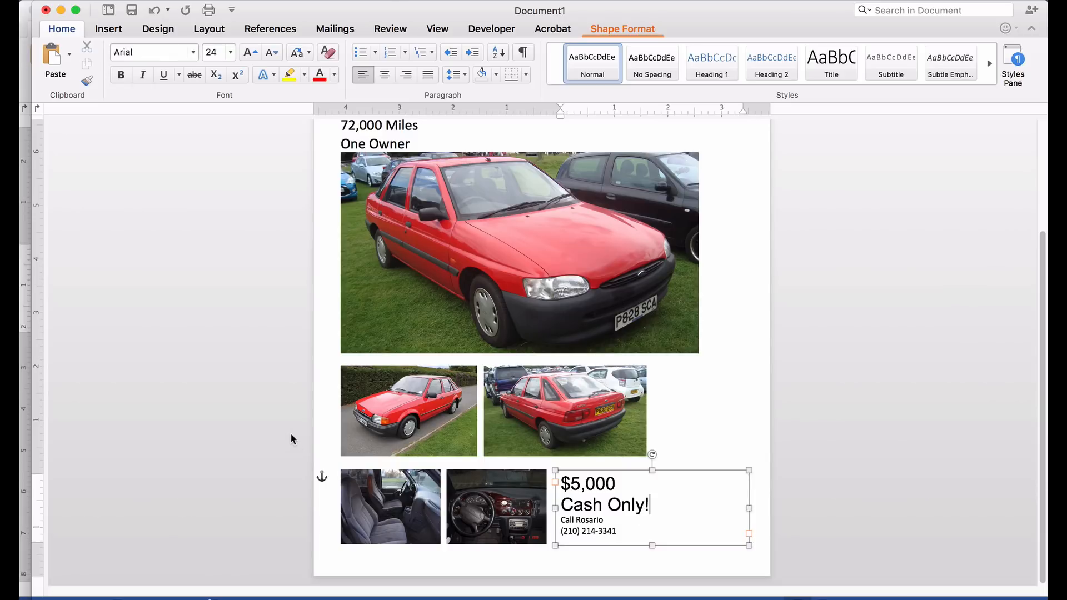
left_click(272, 422)
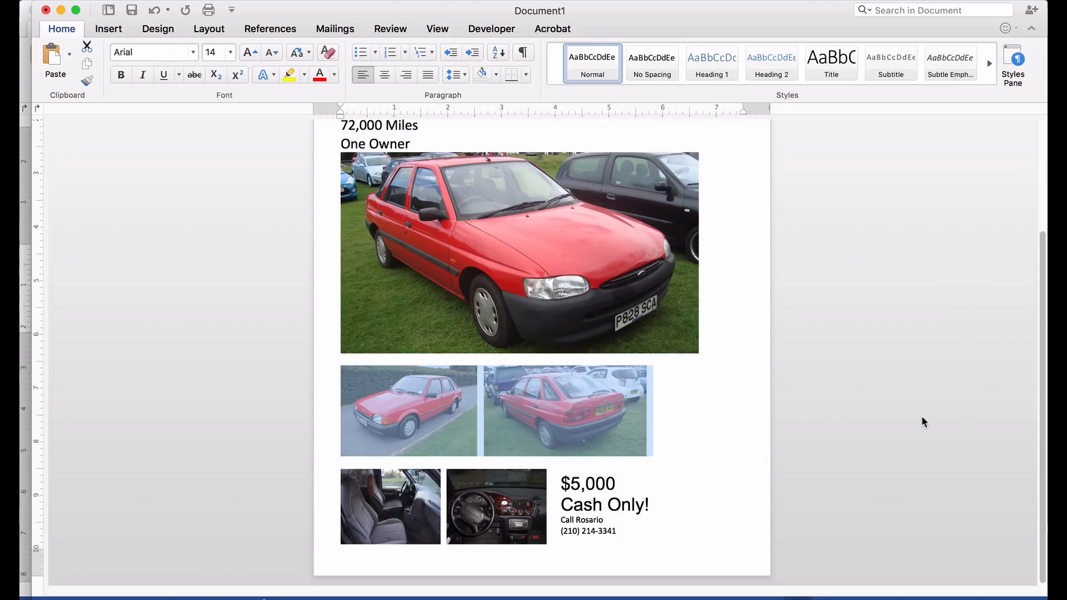
scroll(920, 420, "up", 1)
- Center the For Sale heading
left_click(903, 420)
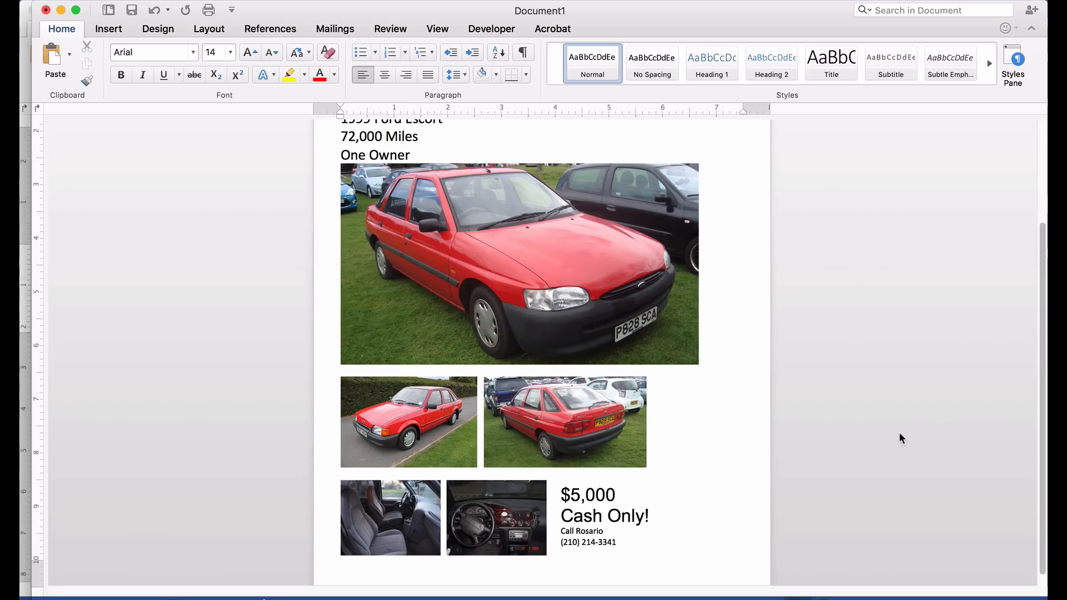
scroll(900, 434, "up", 3)
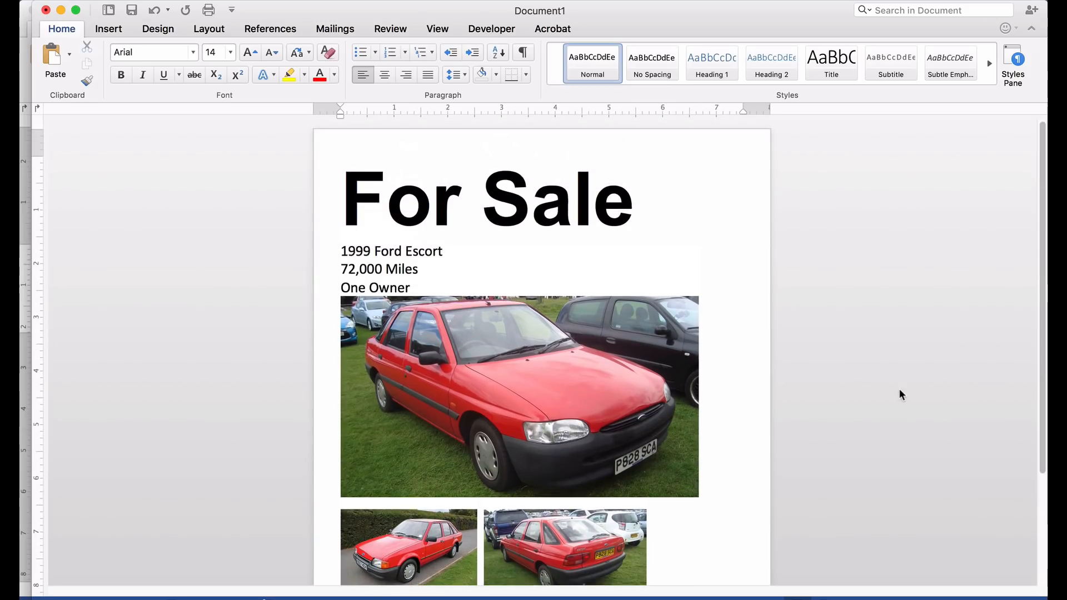
left_click(547, 206)
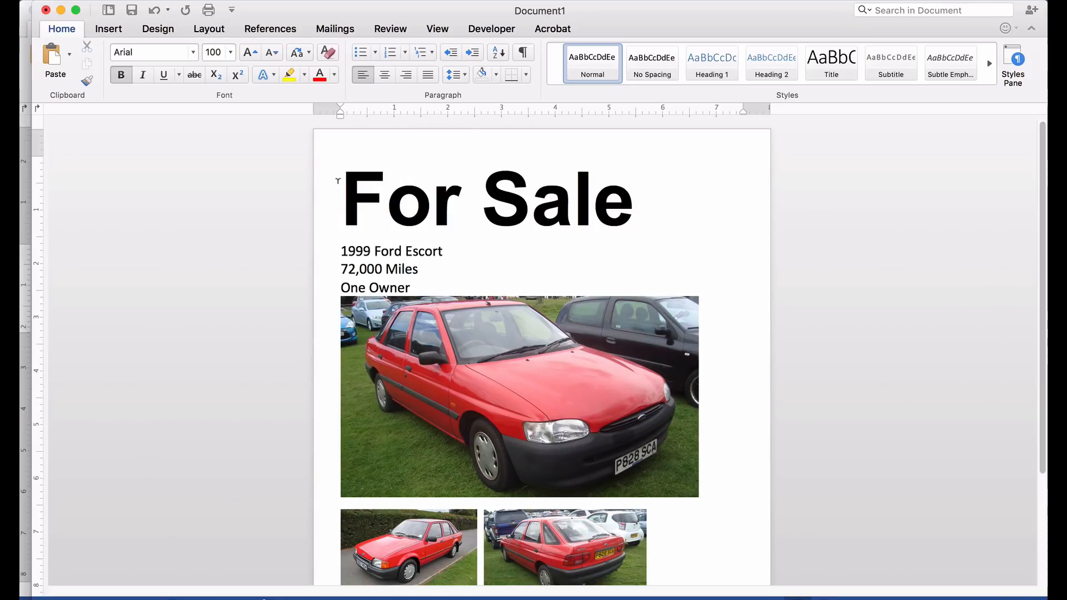
left_click(384, 76)
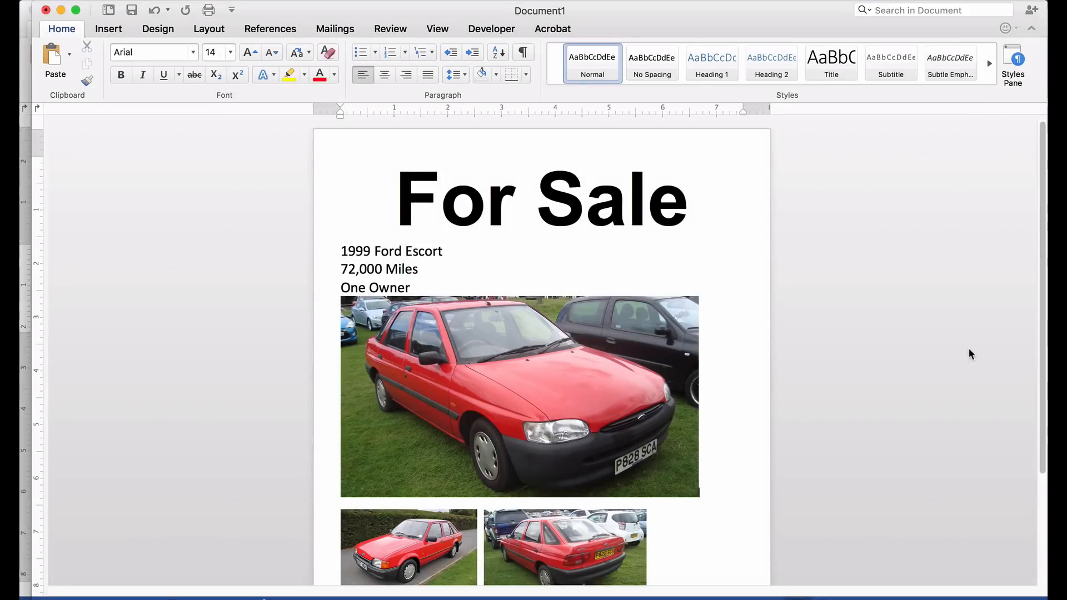
- Center the three car detail lines below the heading
left_click_drag(416, 288, 329, 246)
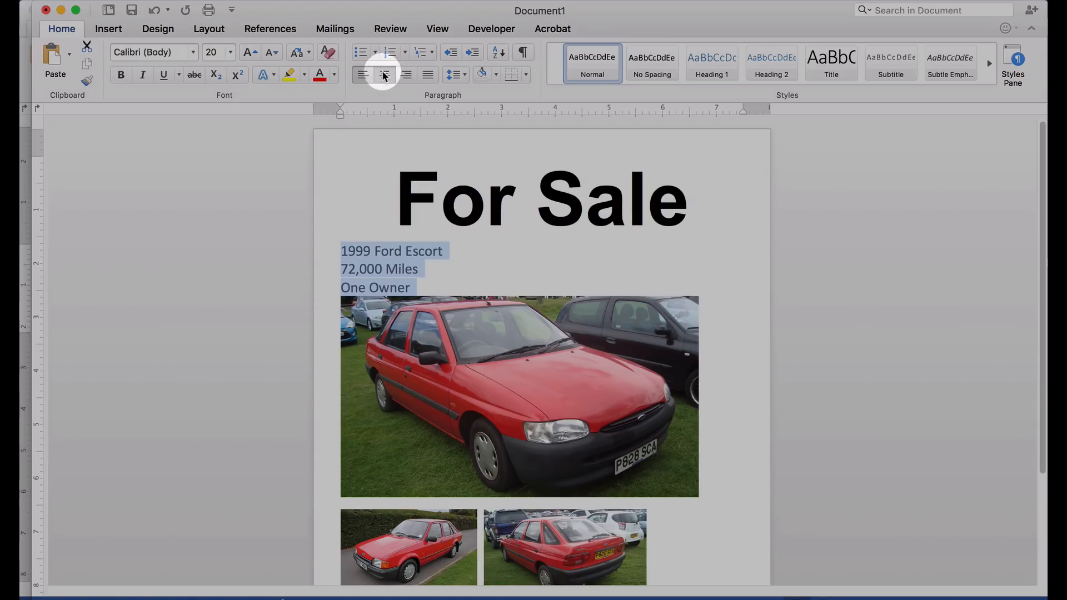
left_click(385, 76)
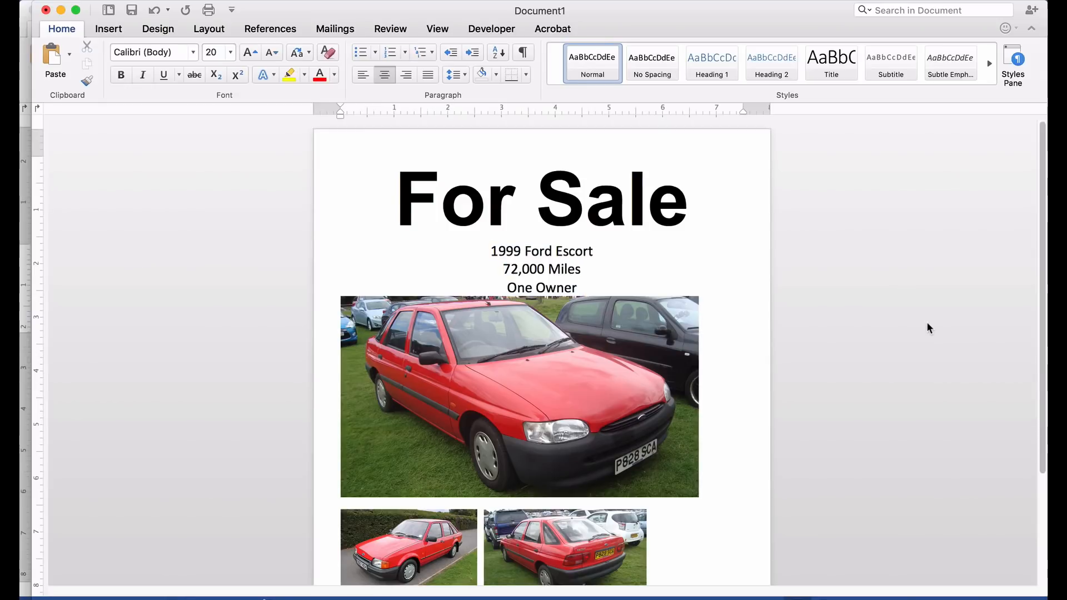
scroll(929, 325, "down", 3)
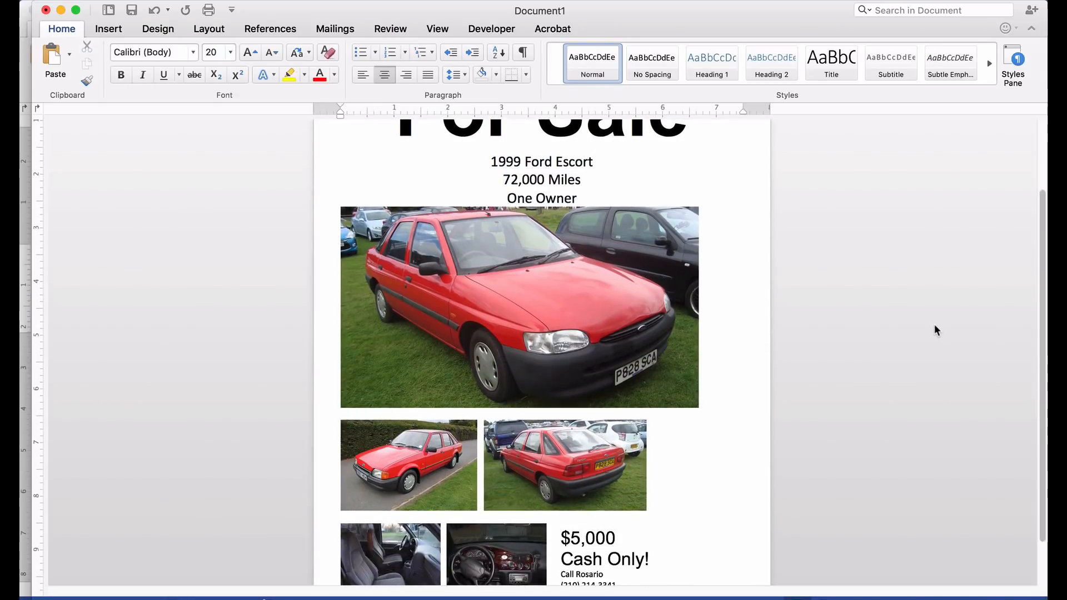
scroll(934, 325, "down", 2)
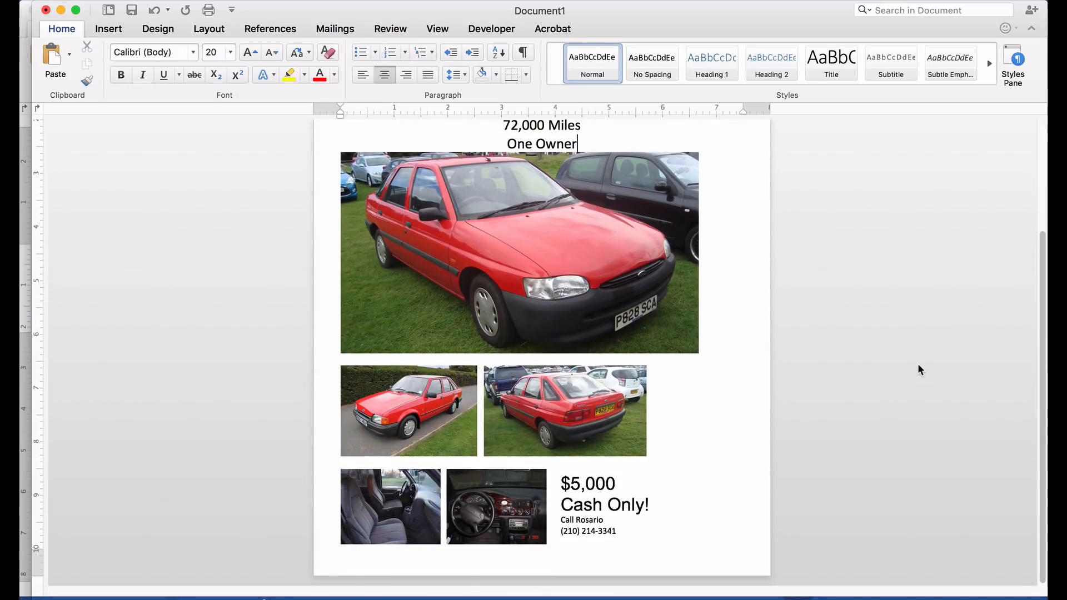